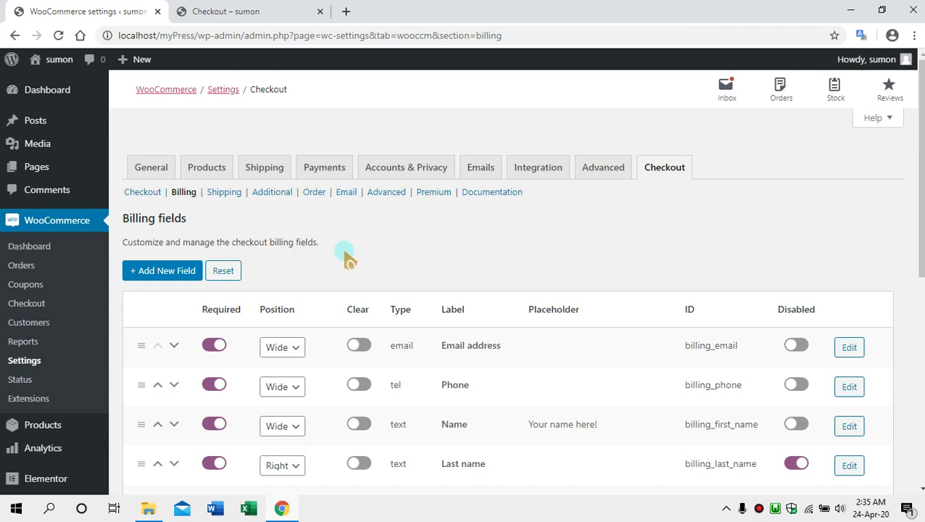
Search the plugins available to add for "woocommerce invoice and packing slip"
scroll(11, 369, "down", 3)
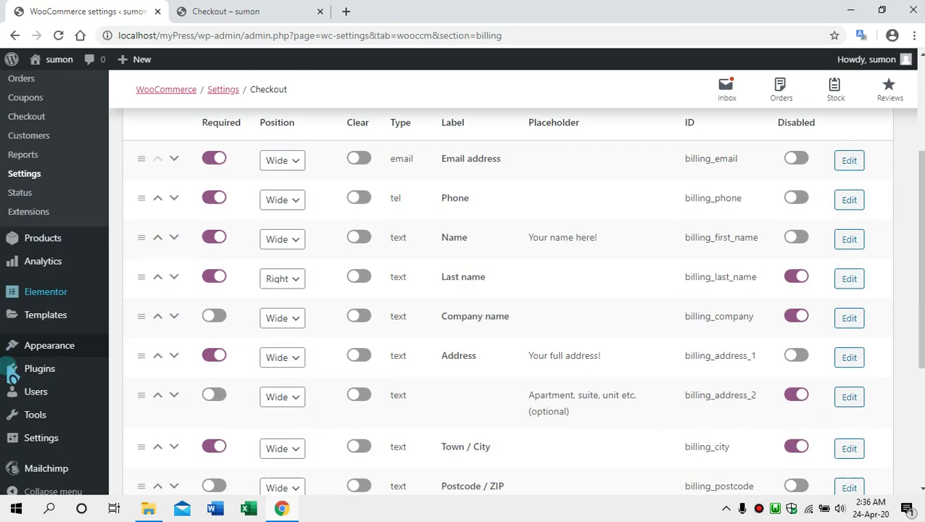
mouse_move(58, 354)
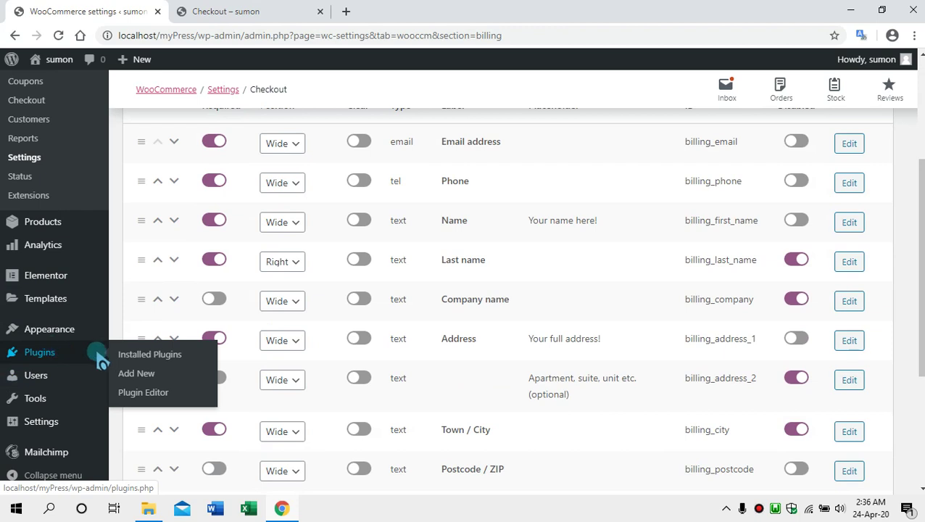
left_click(138, 375)
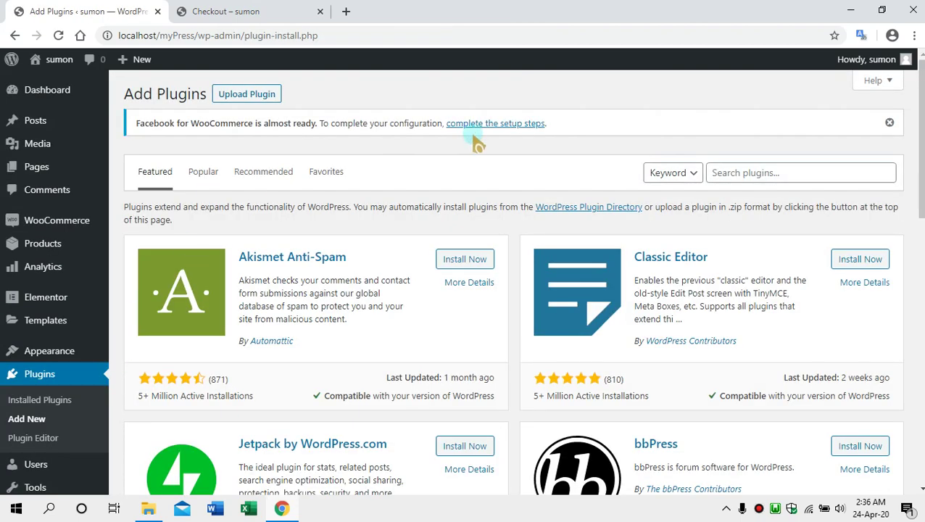
left_click(764, 173)
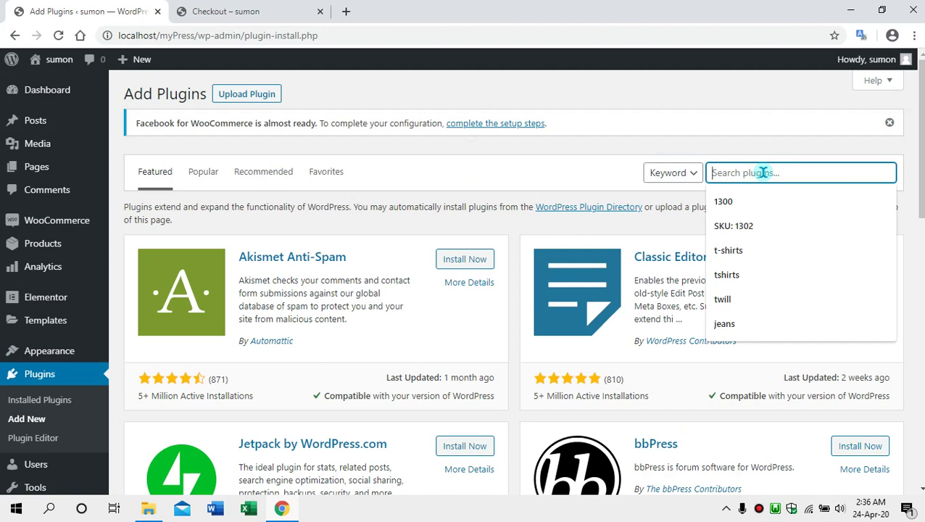
type("wo")
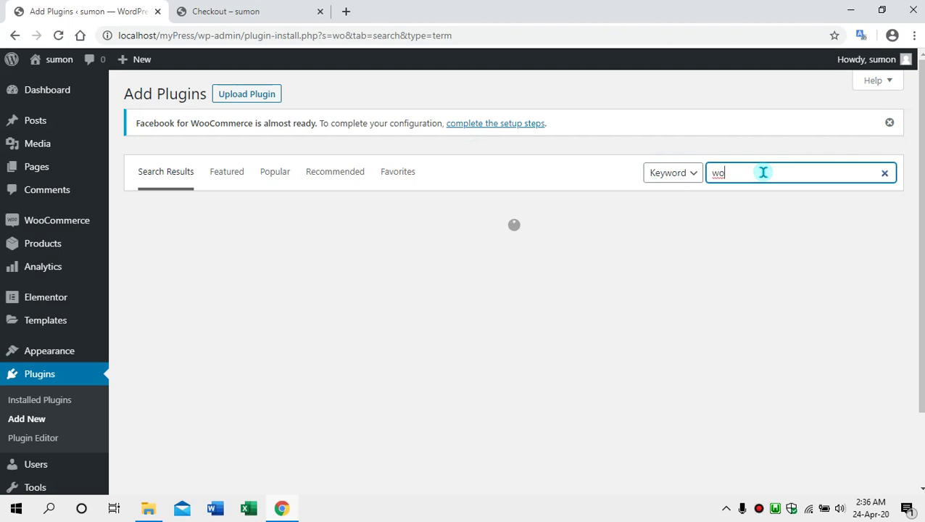
type("ocommerce ")
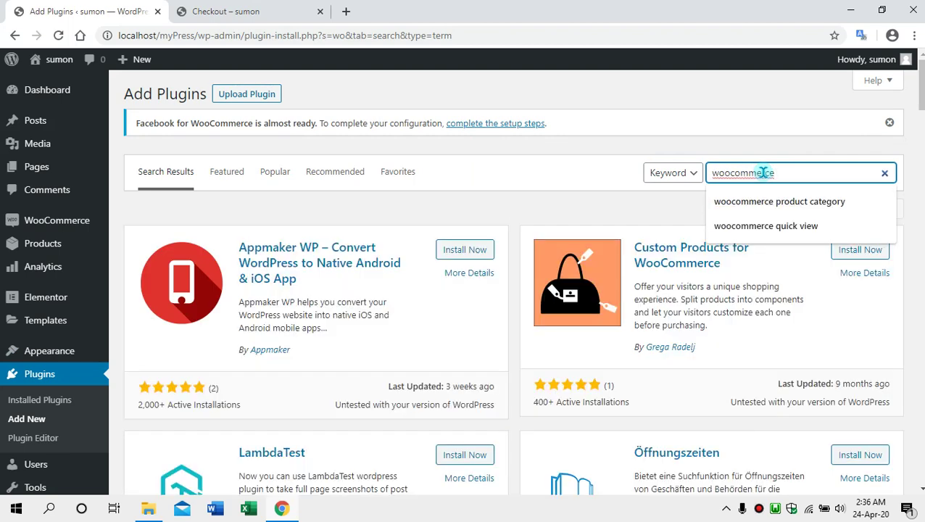
type("in")
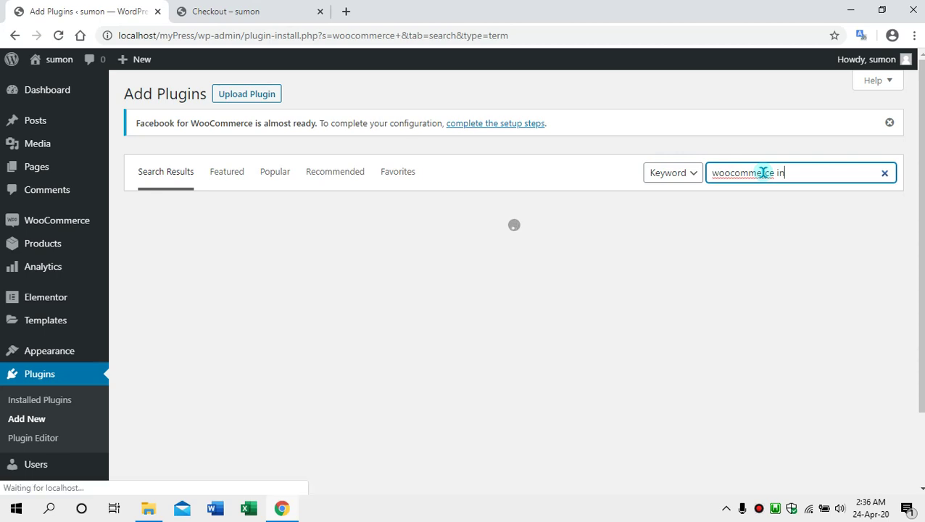
type("voice")
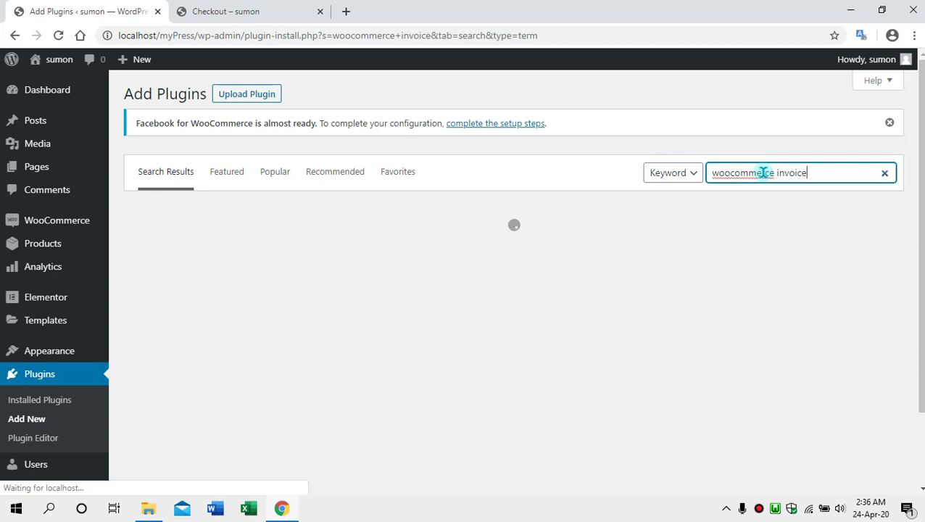
type(" and packing ")
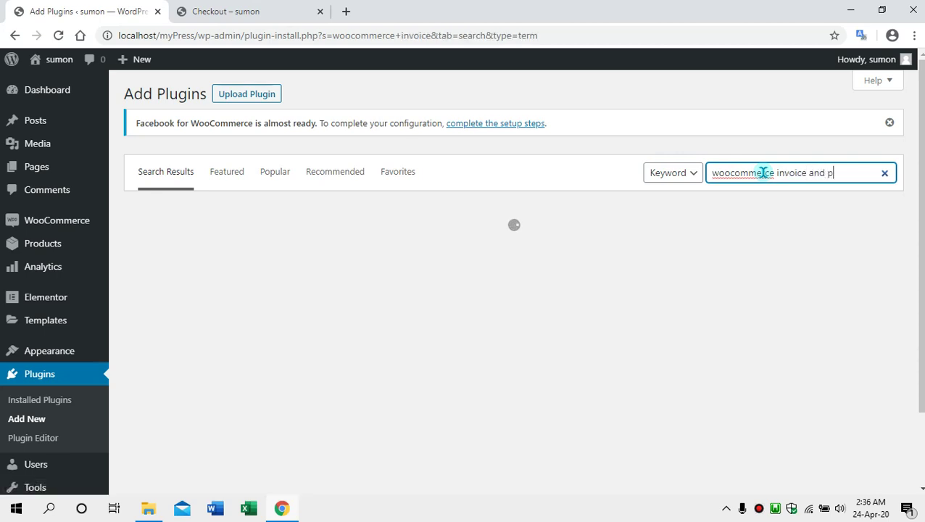
type("slip")
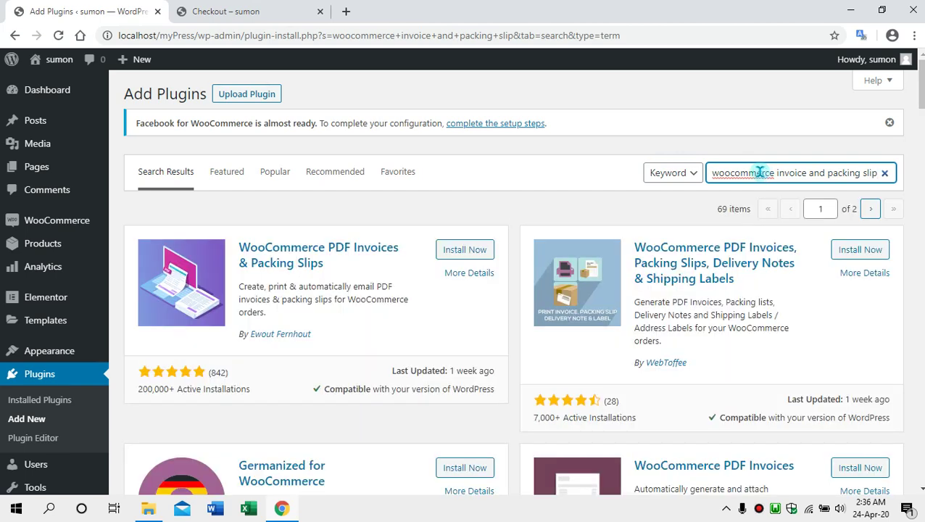
Look through the search results for plugins that create invoices and packing slips
scroll(391, 322, "down", 2)
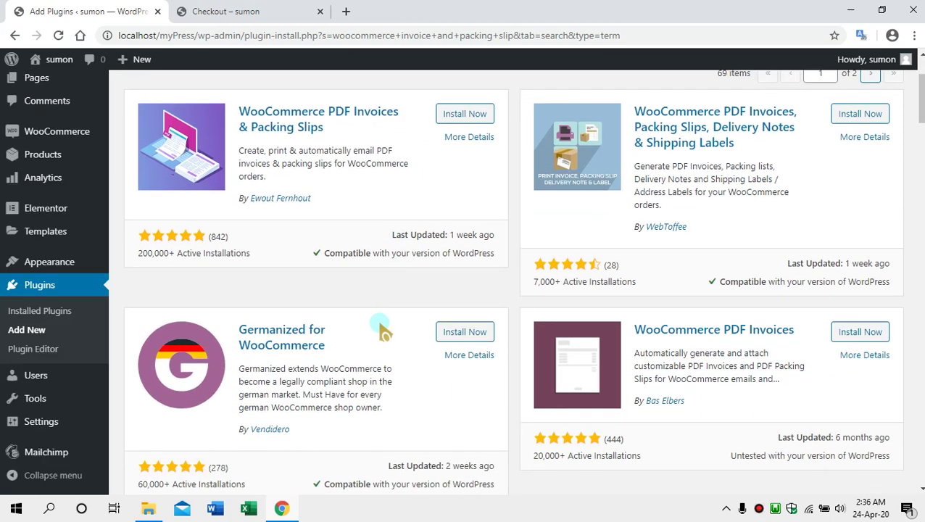
scroll(381, 327, "down", 2)
scroll(382, 332, "down", 2)
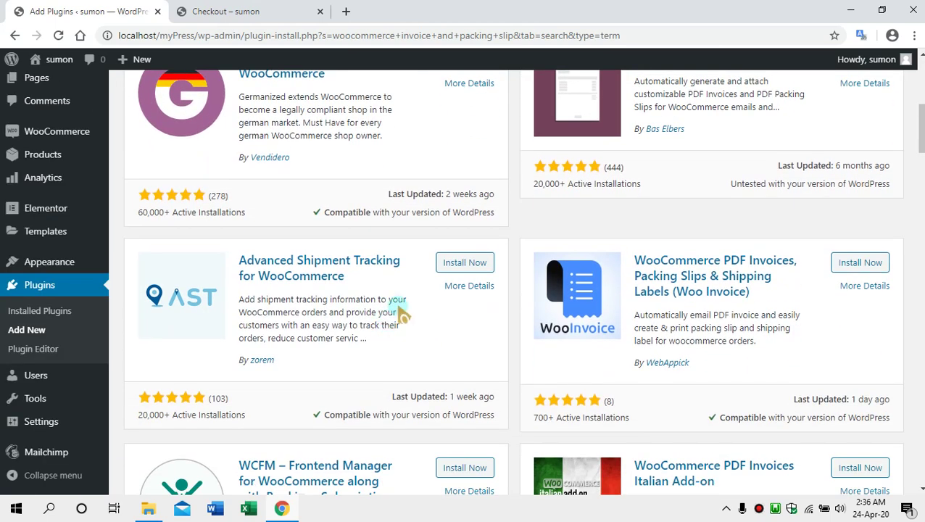
scroll(403, 312, "down", 2)
scroll(398, 306, "down", 3)
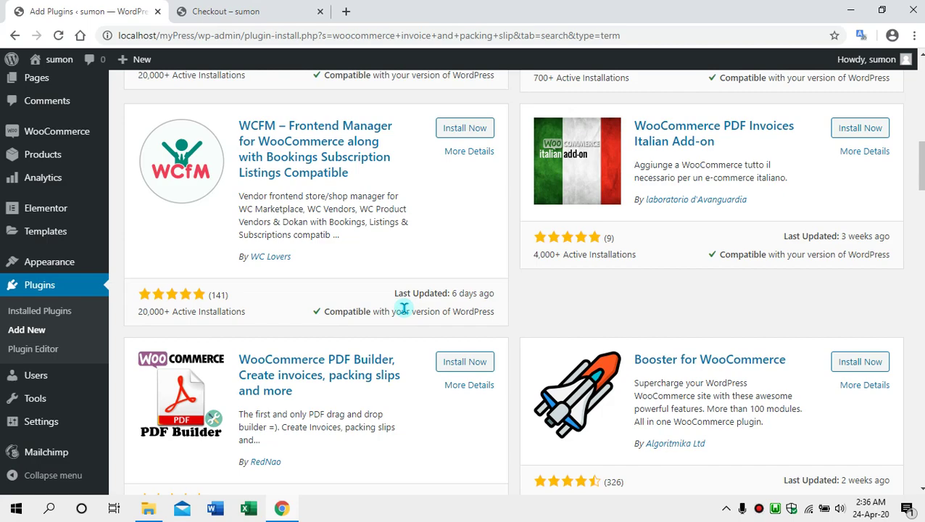
scroll(433, 199, "down", 1)
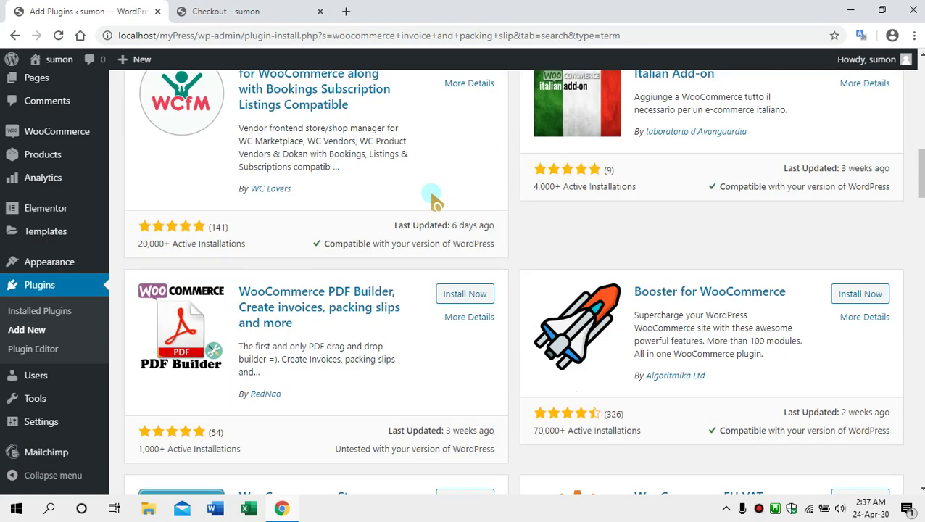
scroll(433, 197, "up", 9)
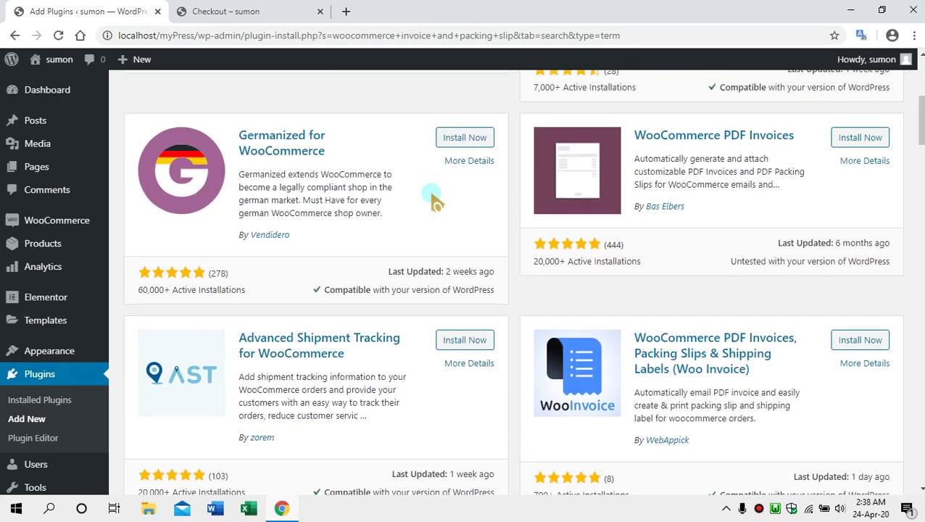
scroll(432, 199, "up", 4)
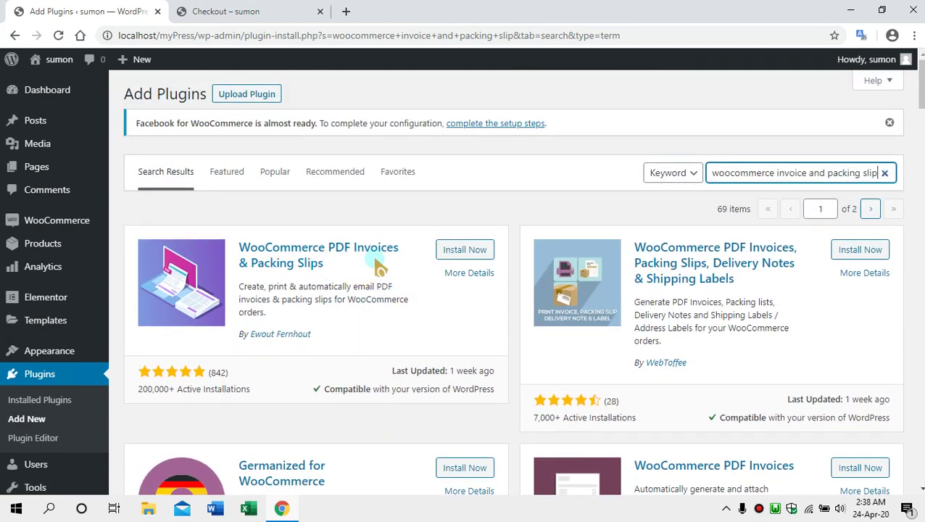
Install and activate the WooCommerce PDF Invoices & Packing Slips plugin by Ewout Fernhout
left_click(456, 252)
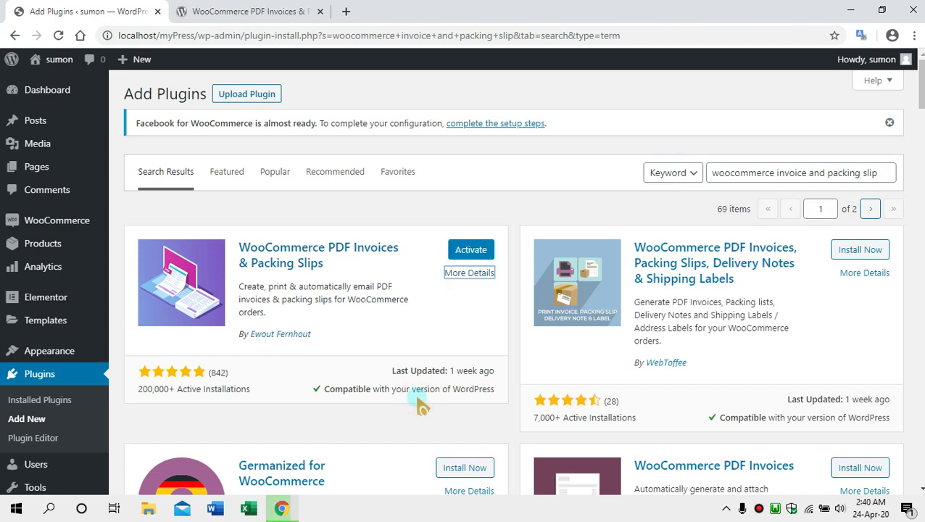
left_click(469, 254)
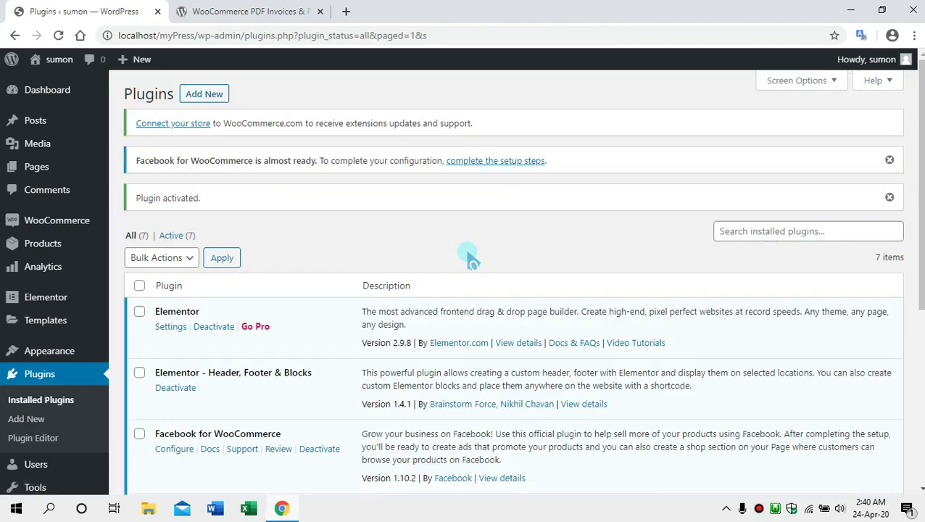
scroll(300, 319, "down", 4)
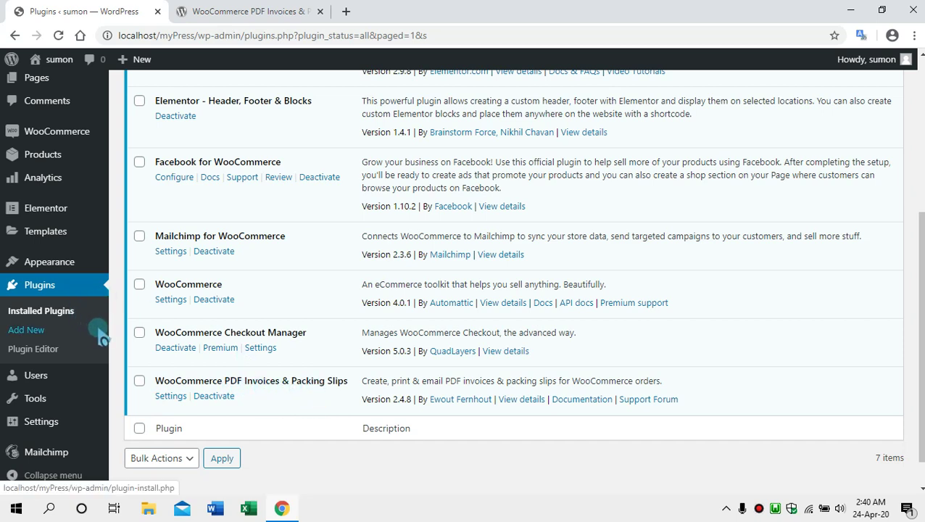
Open WooCommerce's PDF Invoices settings and review the general options, from PDF viewing and template down to the extra template fields
mouse_move(68, 139)
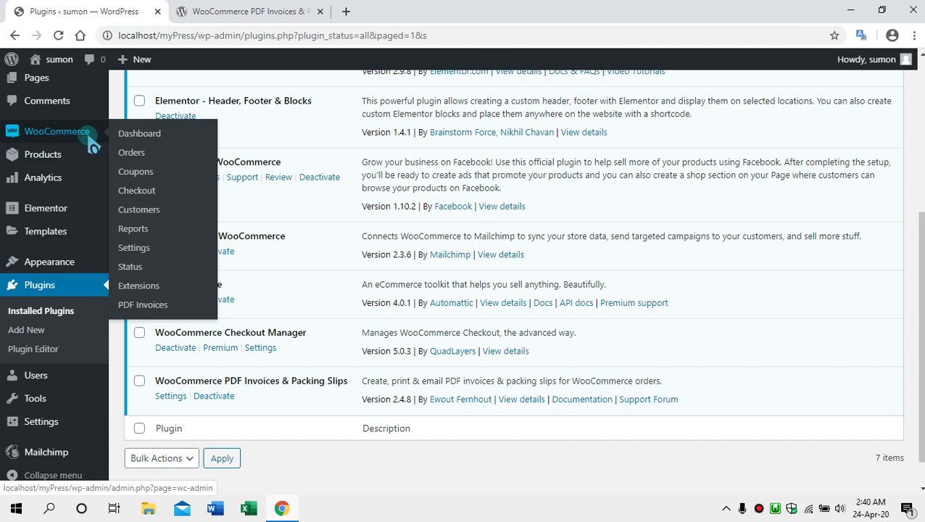
left_click(144, 306)
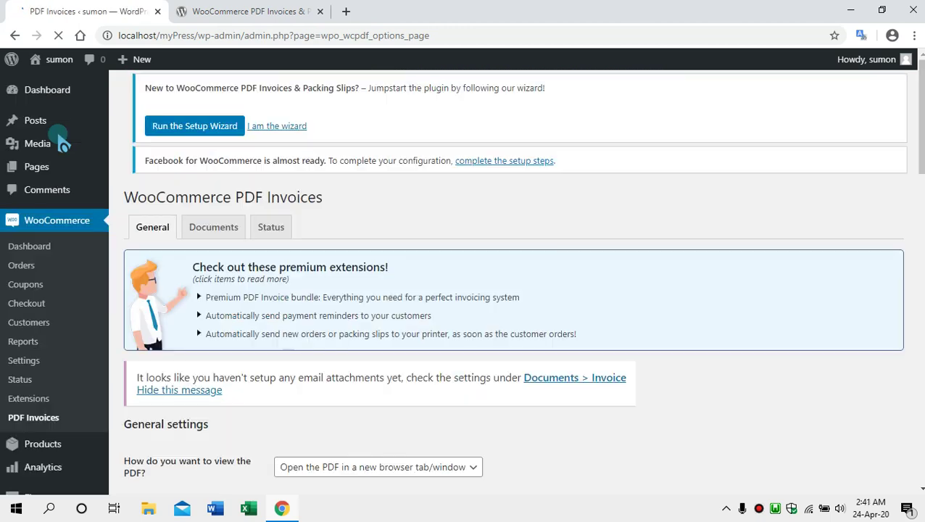
scroll(362, 247, "down", 2)
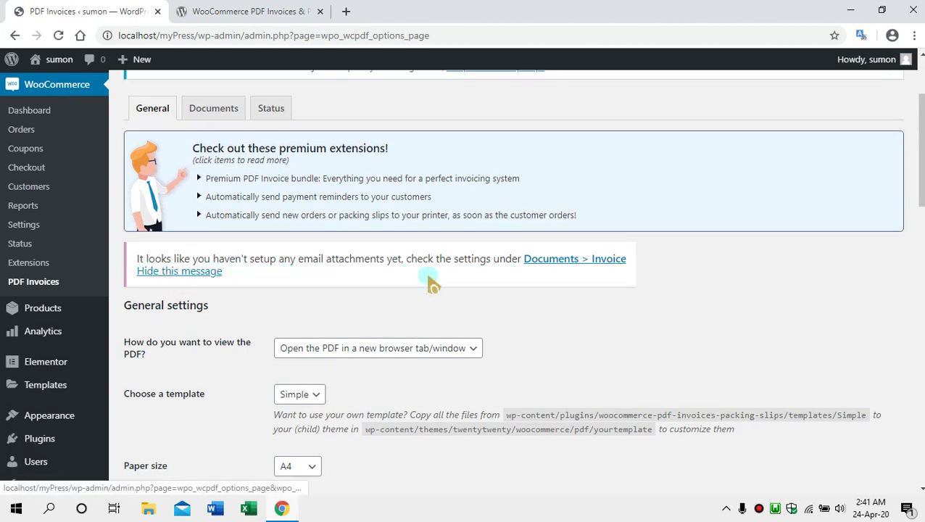
scroll(376, 275, "down", 2)
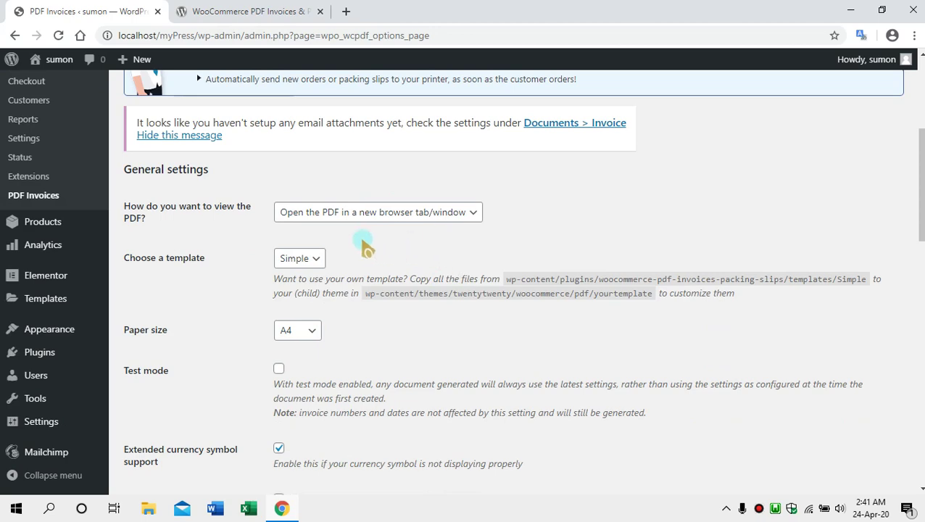
scroll(366, 239, "down", 3)
scroll(220, 272, "down", 10)
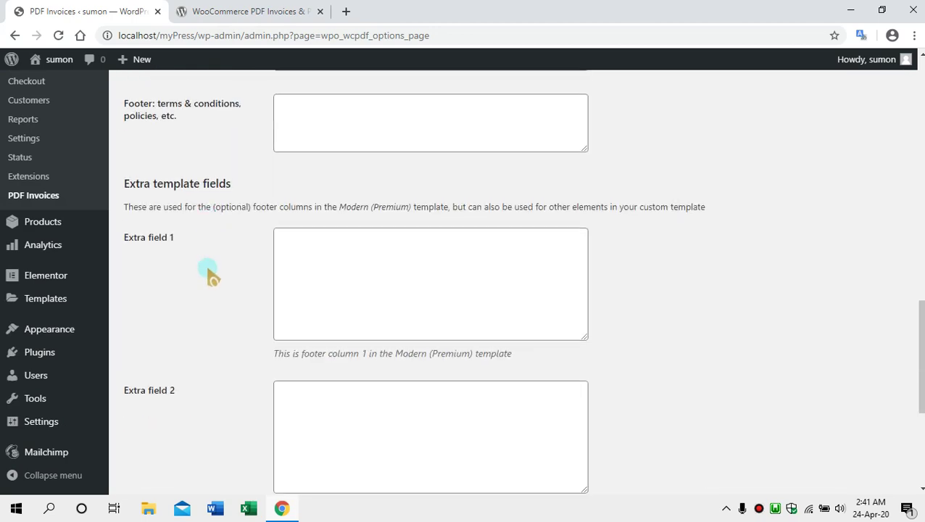
scroll(220, 275, "up", 15)
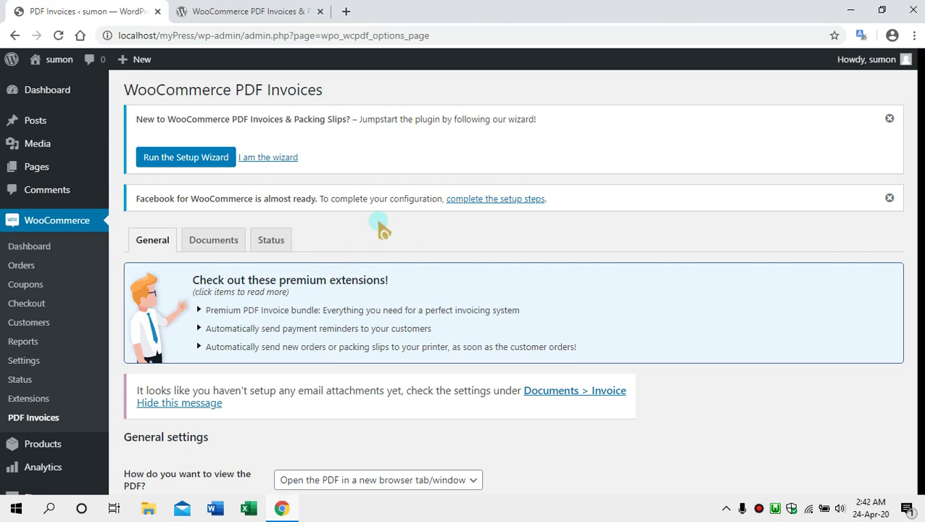
Run the PDF invoice setup wizard and submit the shop name "Wide windows" with the shop address "Bangladesh"
left_click(188, 163)
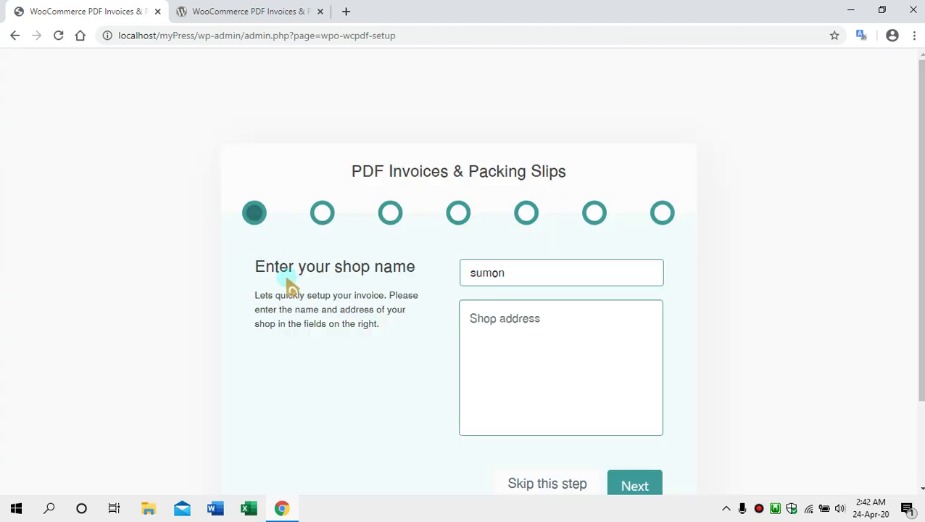
left_click(521, 274)
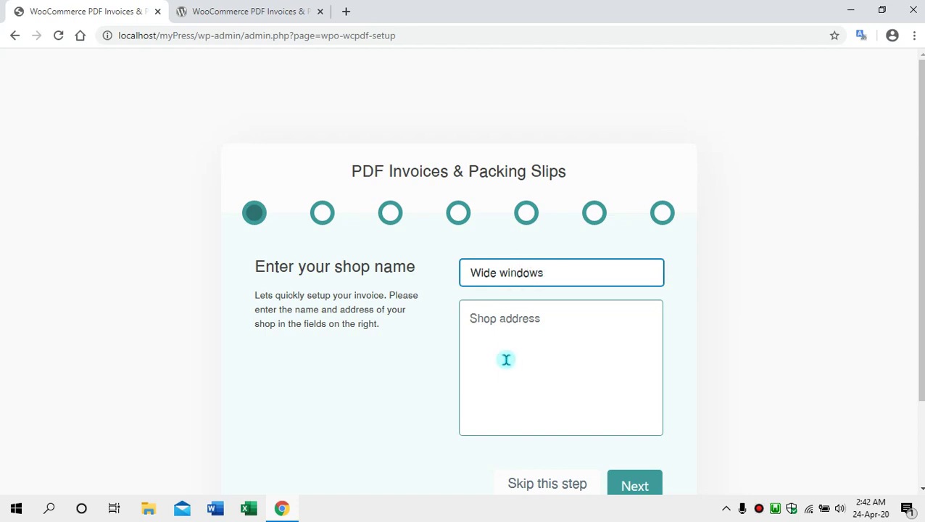
left_click(502, 324)
type("Bangladesh")
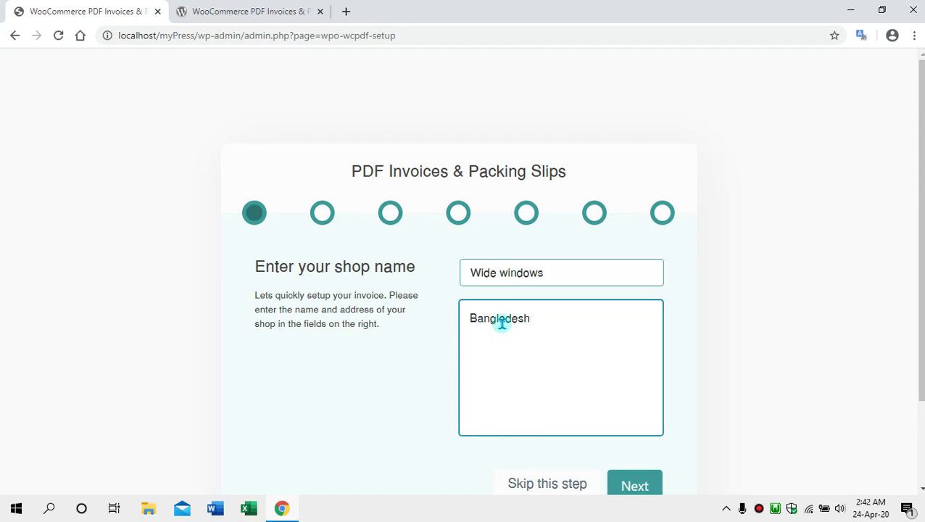
scroll(473, 384, "down", 2)
left_click(656, 382)
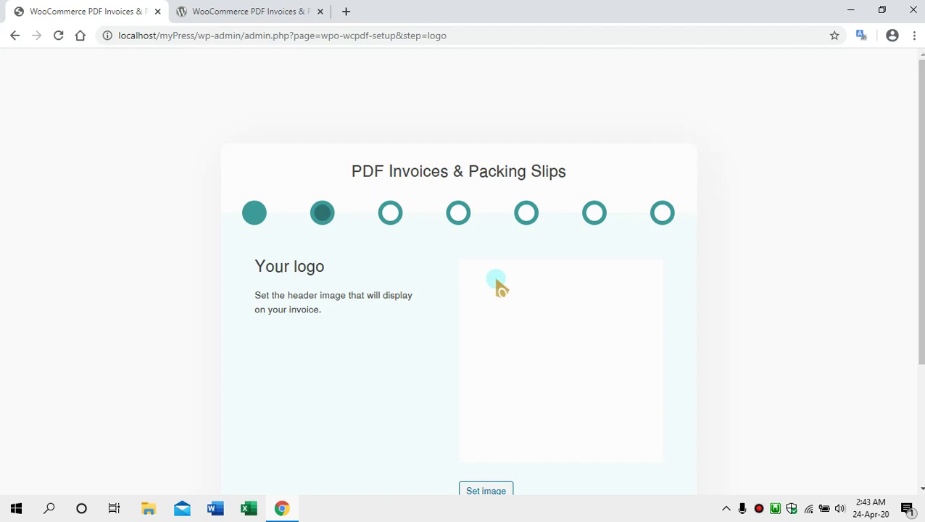
Upload the wide-windows_BRAND image from the Desktop, set it as the invoice header logo, and continue the wizard
scroll(501, 293, "down", 2)
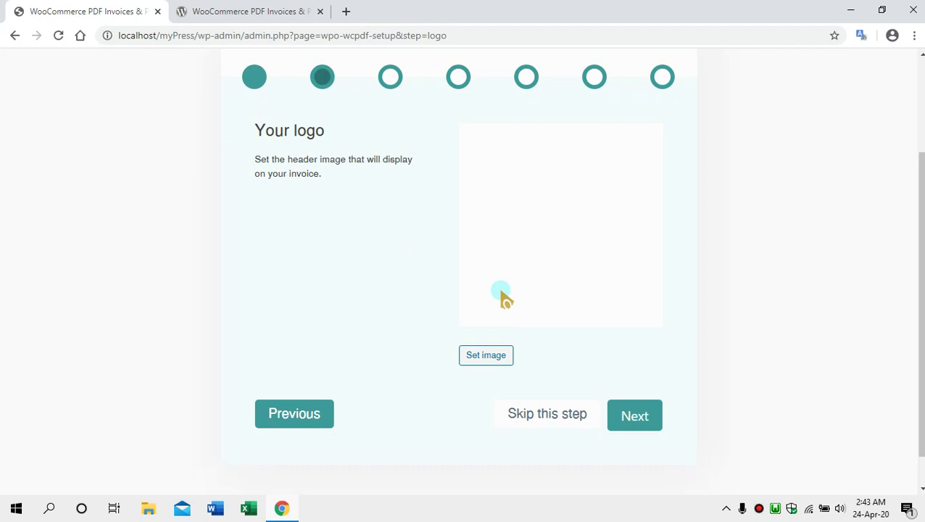
scroll(502, 293, "up", 1)
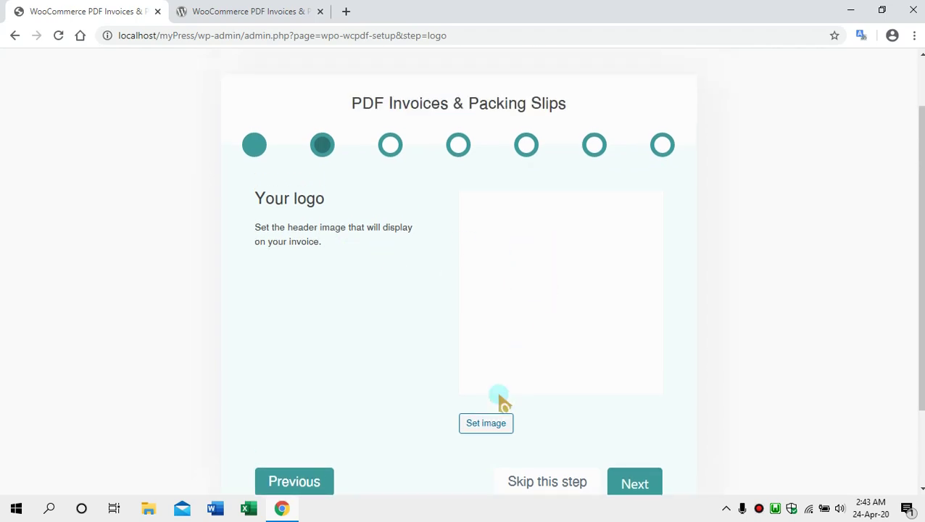
left_click(481, 426)
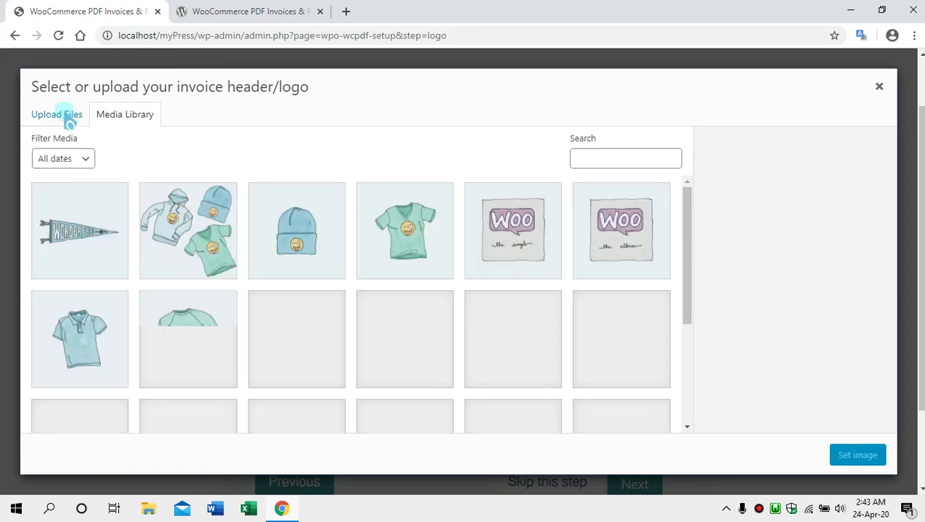
left_click(69, 120)
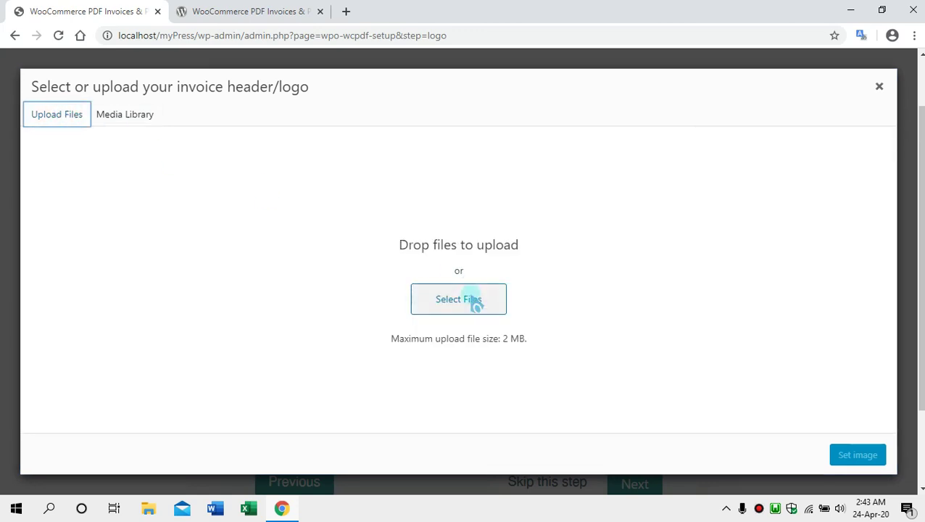
left_click(473, 301)
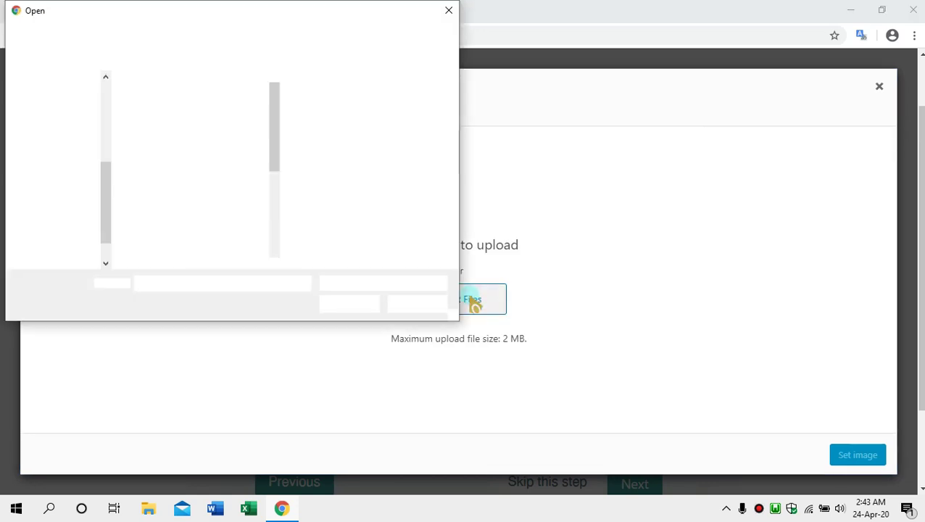
left_click(63, 122)
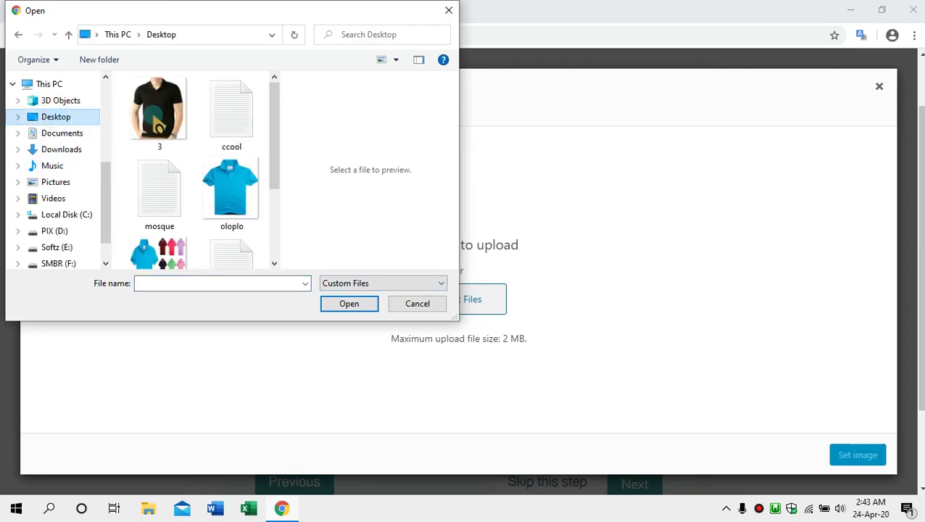
scroll(241, 195, "down", 3)
left_click(163, 214)
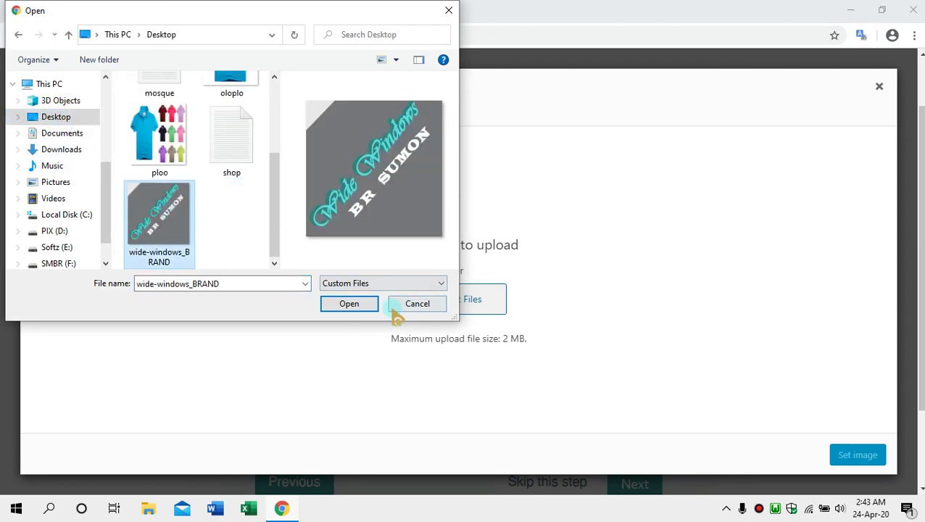
left_click(349, 306)
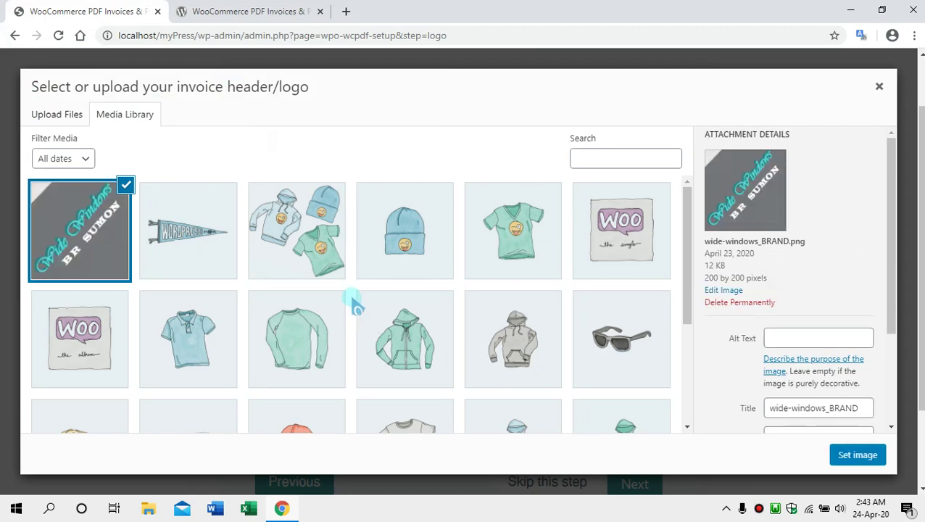
left_click(855, 455)
left_click(644, 487)
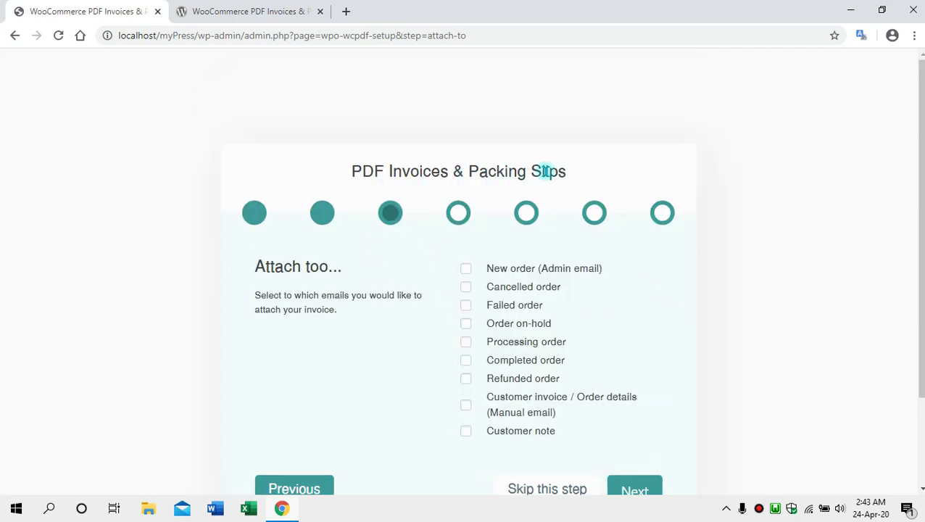
Attach the invoice to all nine listed emails, from New order (Admin email) through Customer note, and submit the selection
scroll(637, 232, "down", 1)
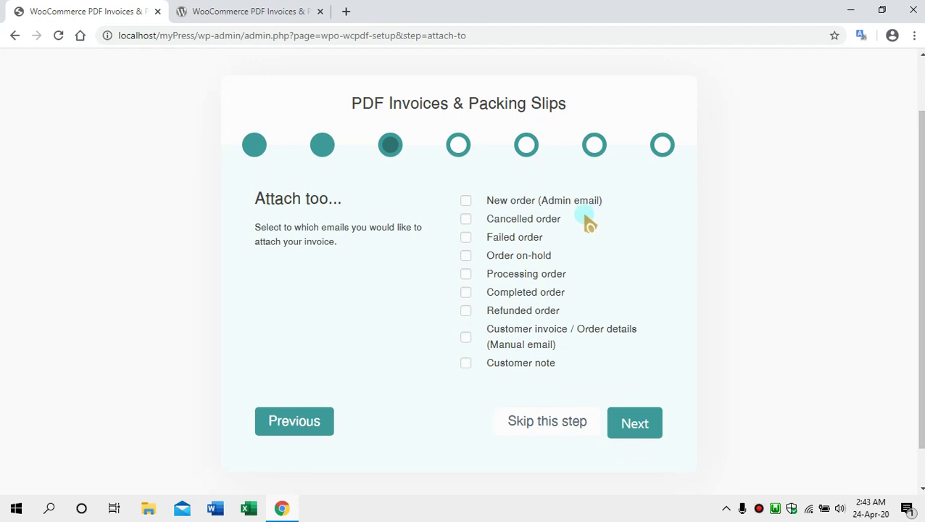
left_click(465, 200)
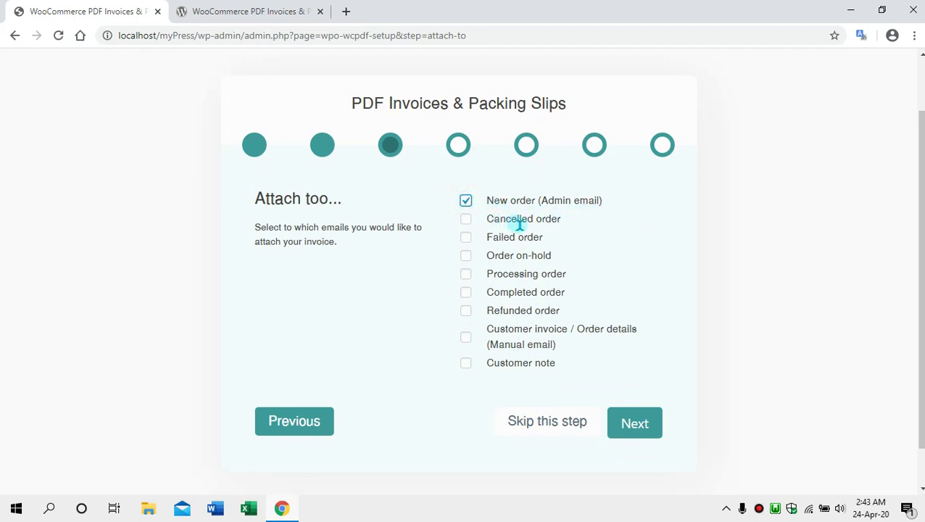
left_click(465, 219)
left_click(465, 237)
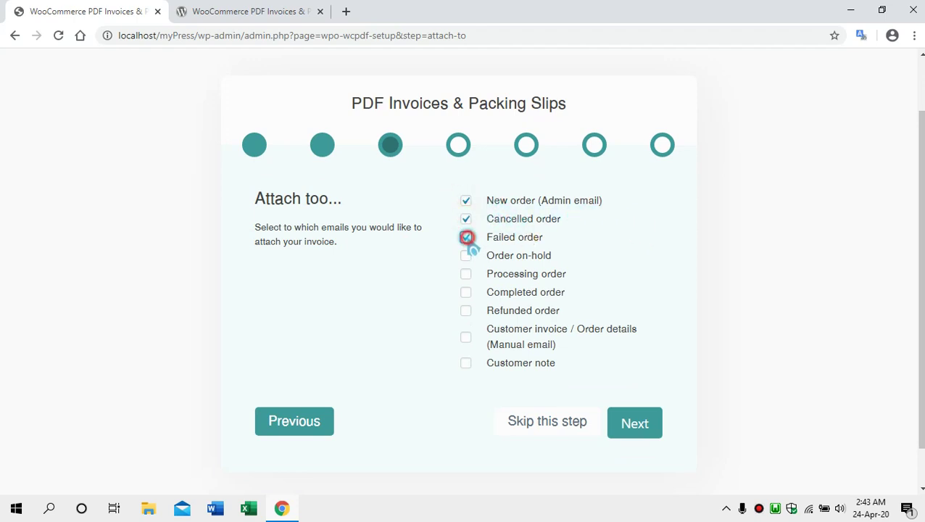
left_click(466, 255)
left_click(465, 274)
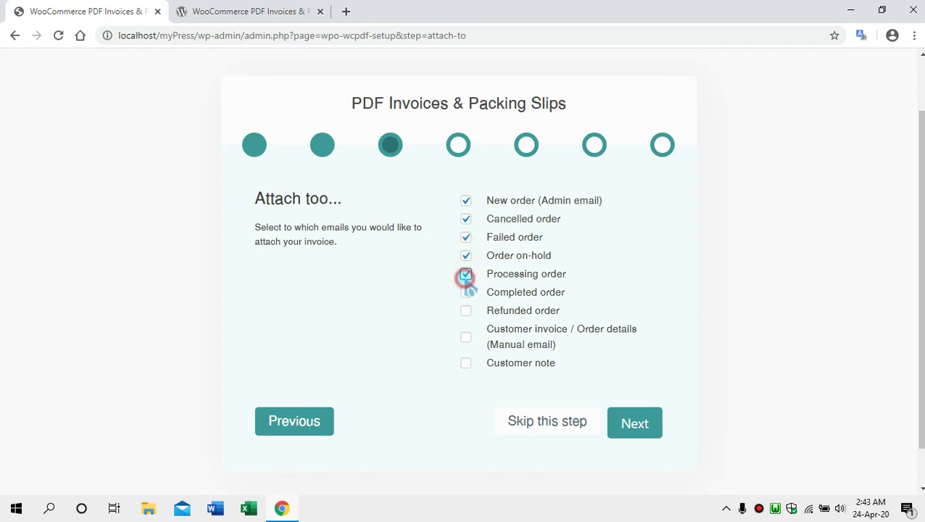
left_click(465, 310)
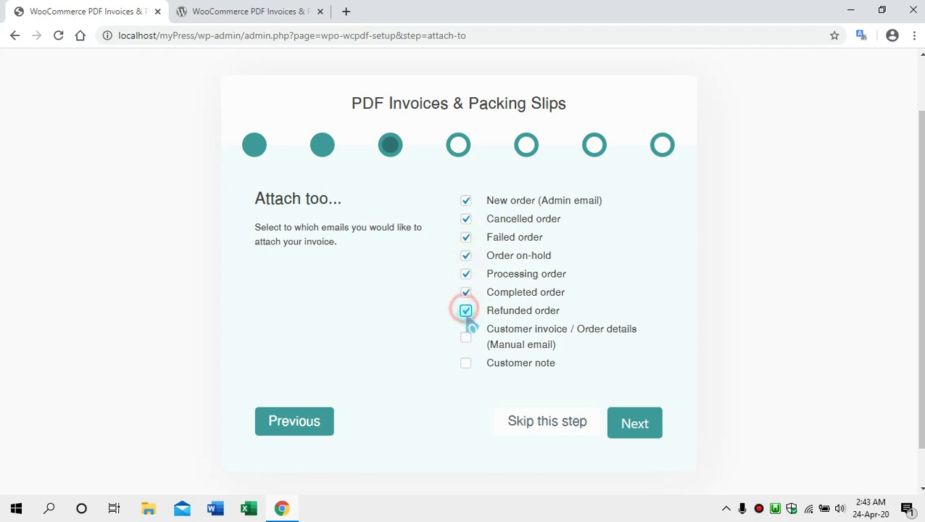
left_click(465, 337)
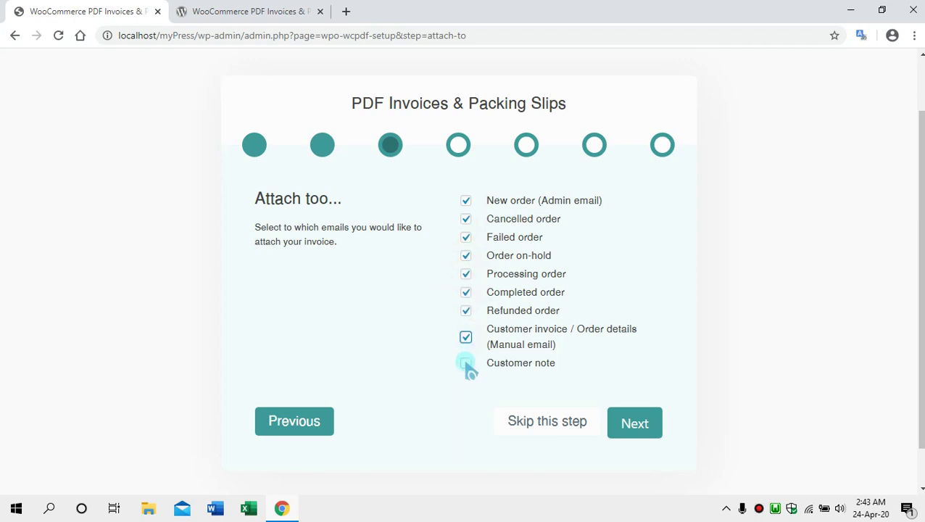
left_click(465, 362)
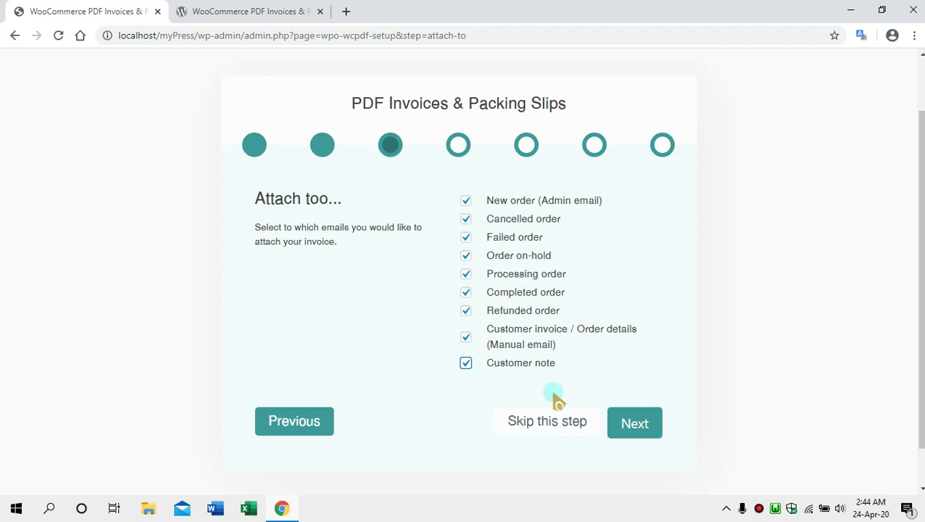
left_click(648, 427)
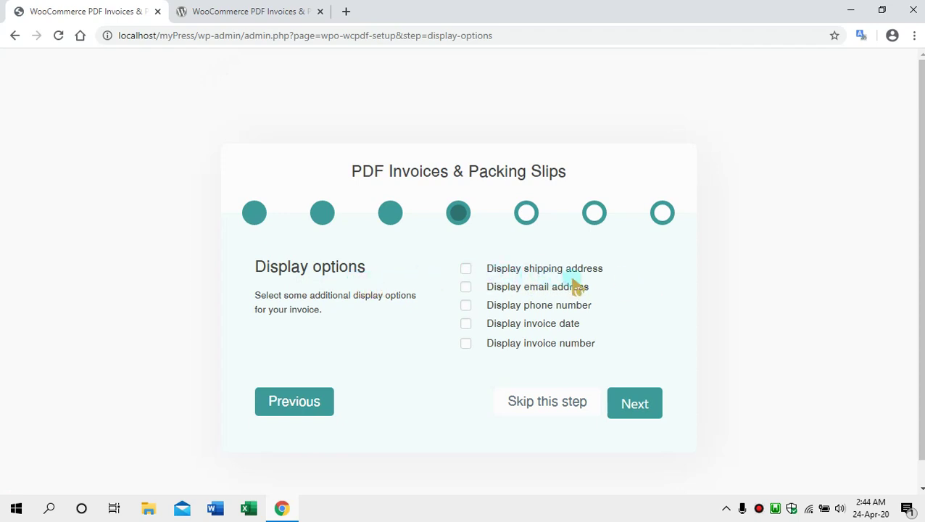
Enable displaying the shipping address, email address, phone number, invoice date and invoice number on the invoice, and submit these options
left_click(465, 289)
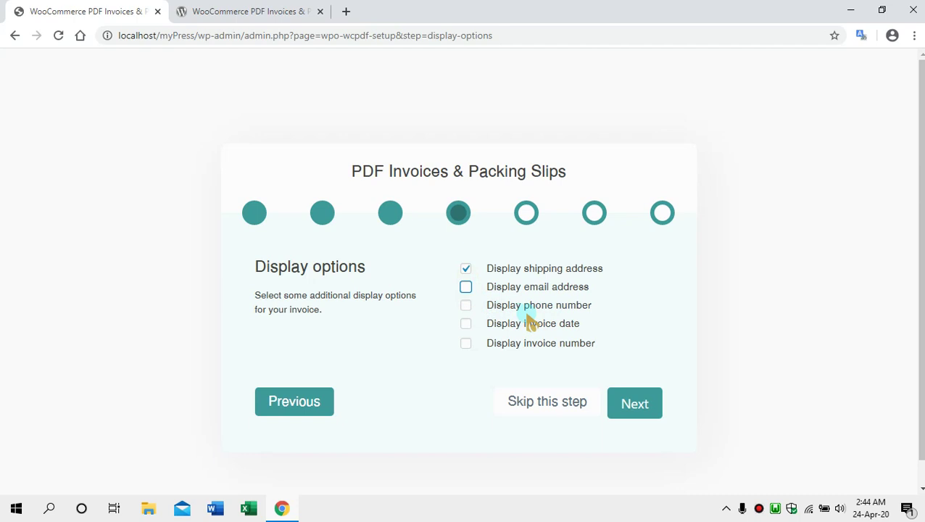
left_click(466, 306)
left_click(466, 287)
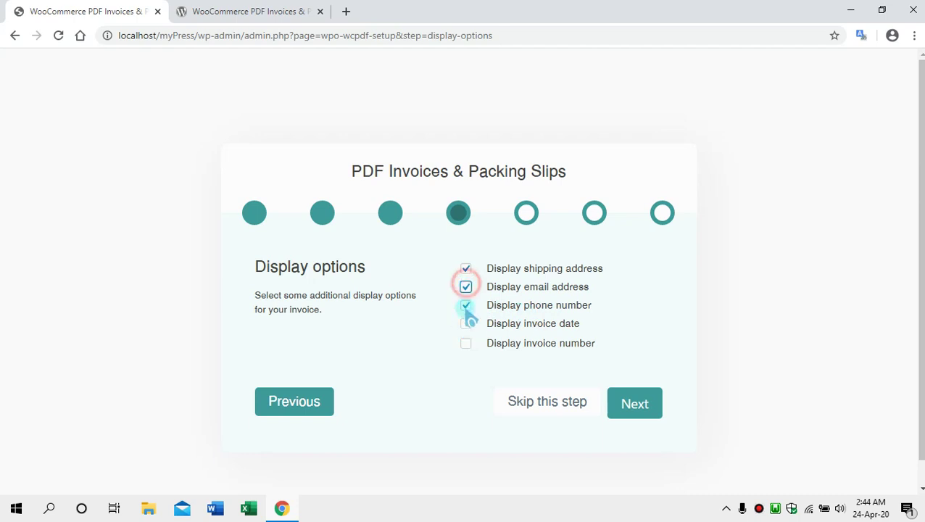
left_click(465, 324)
left_click(466, 343)
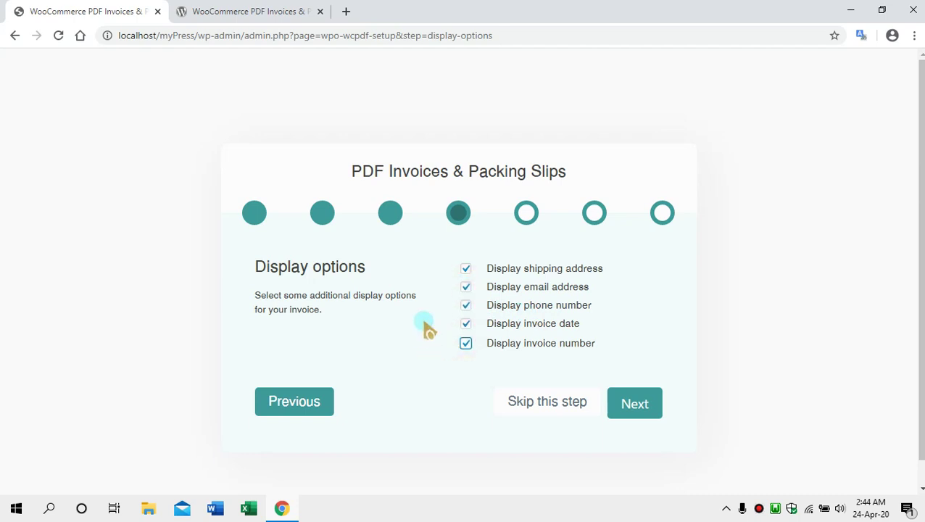
left_click(640, 409)
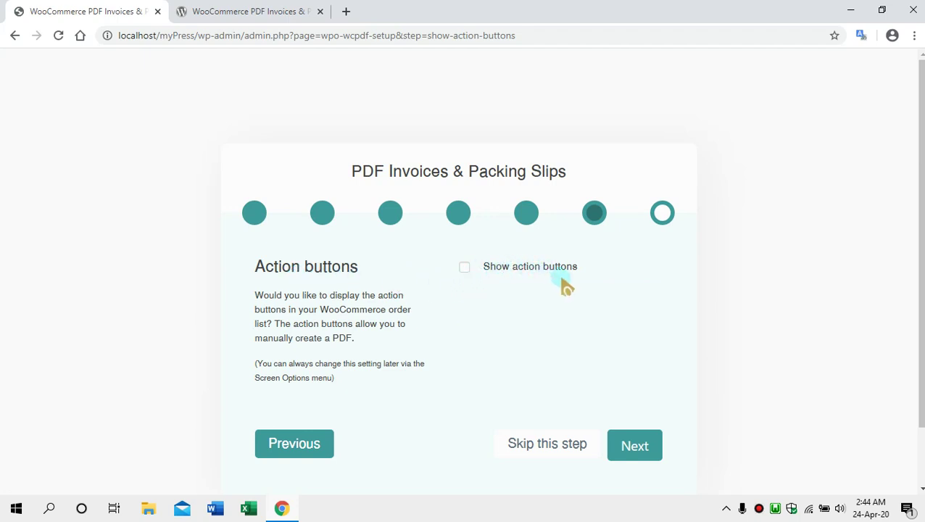
Enable the action buttons for the WooCommerce order list and finish the setup wizard
left_click(465, 268)
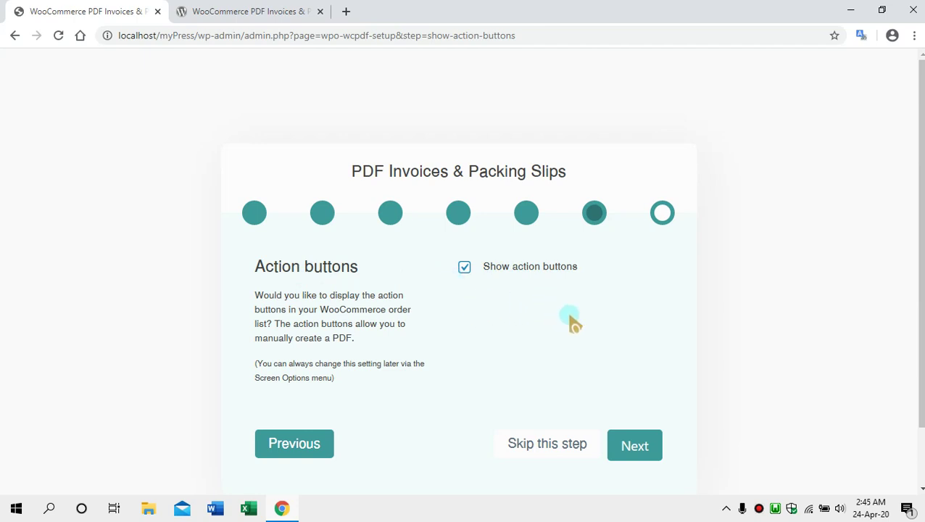
scroll(572, 324, "down", 2)
left_click(630, 380)
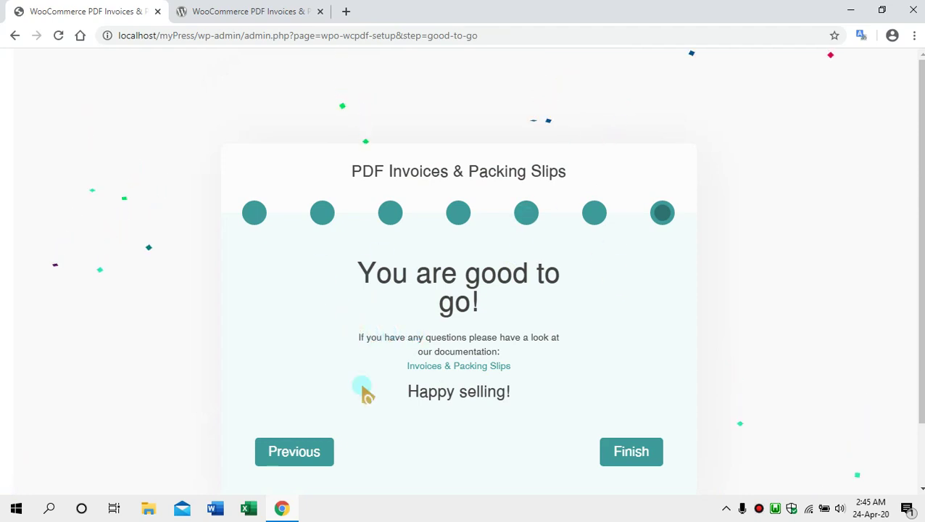
left_click(637, 450)
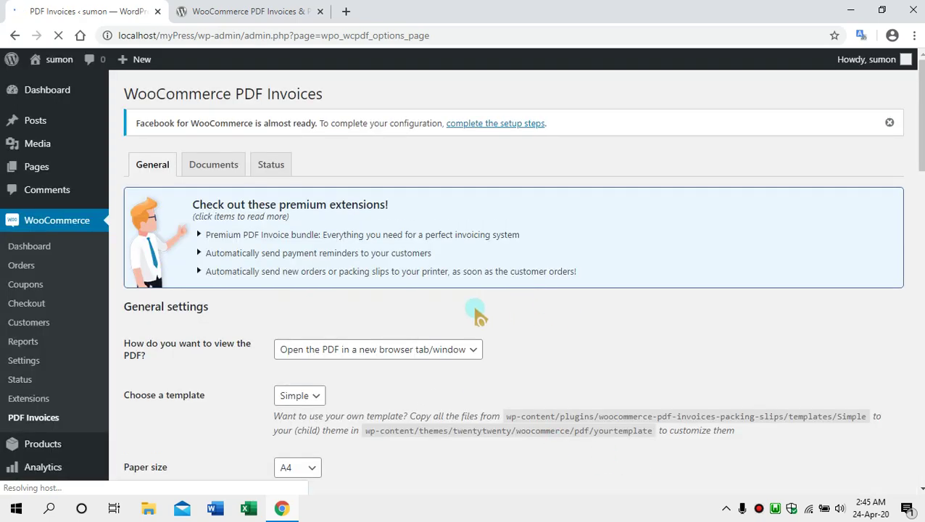
Review the general PDF invoice settings, including the shop logo, name, address, footer and extra template fields
scroll(415, 332, "down", 3)
scroll(414, 332, "down", 12)
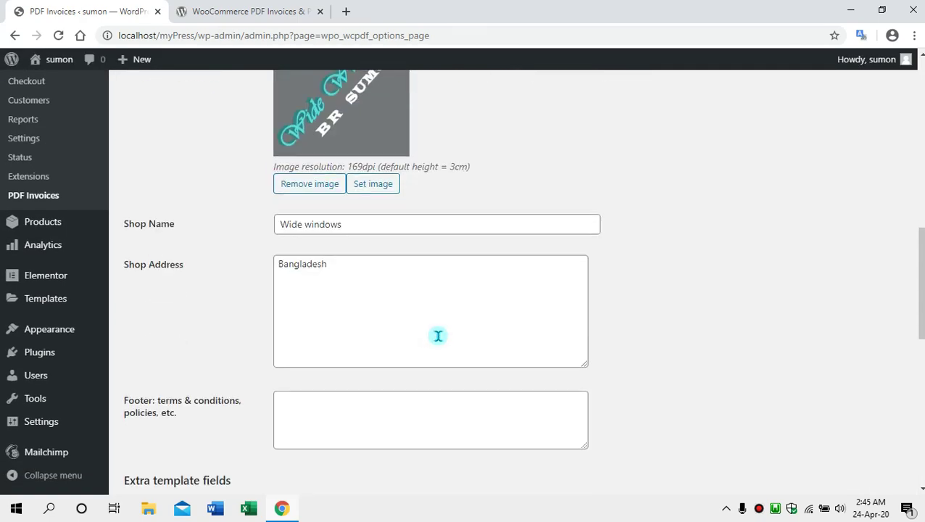
scroll(406, 326, "up", 7)
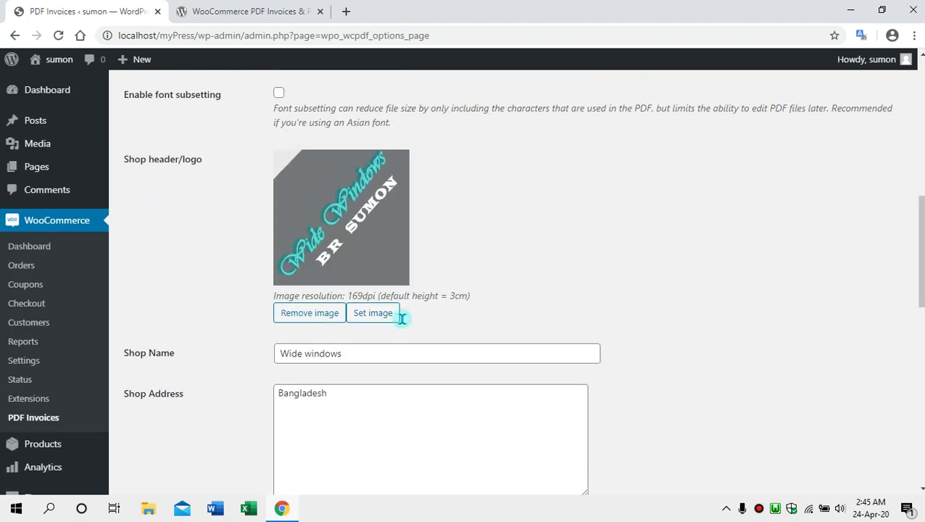
scroll(329, 276, "up", 5)
scroll(330, 275, "up", 3)
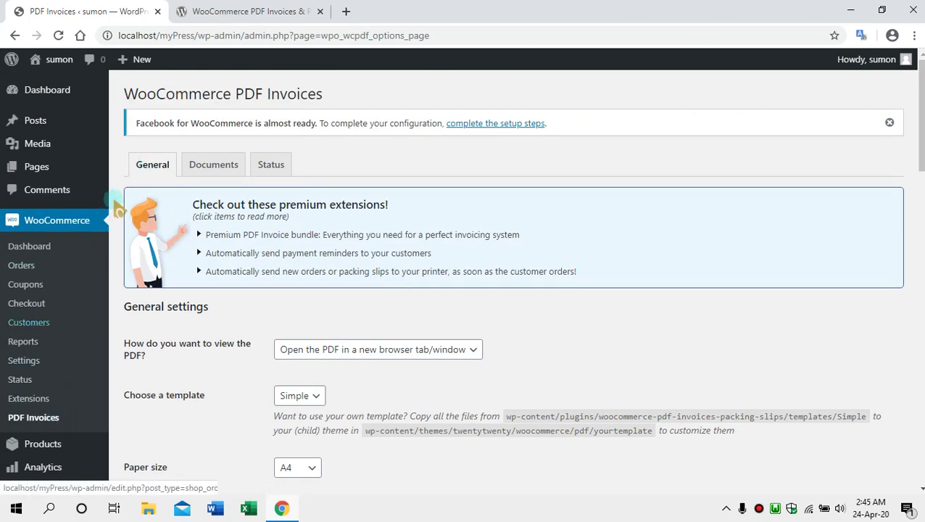
scroll(377, 366, "down", 4)
scroll(377, 366, "down", 13)
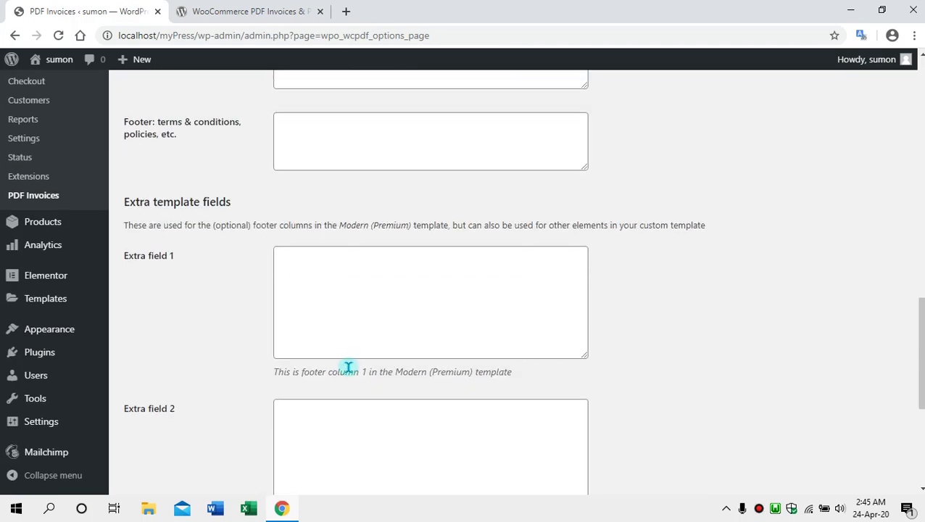
scroll(357, 365, "up", 15)
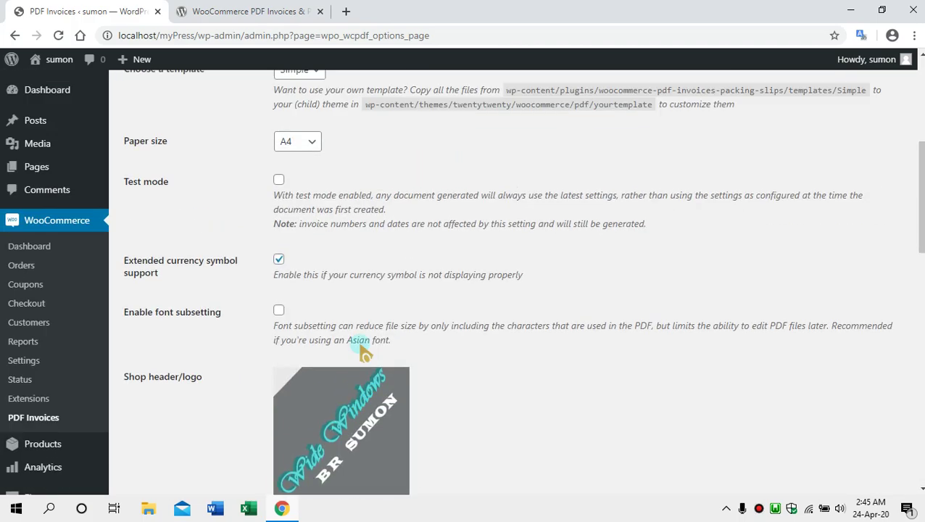
Review the plugin's Invoice document settings, including email attachments, displayed fields, number format and My Account download options
left_click(203, 165)
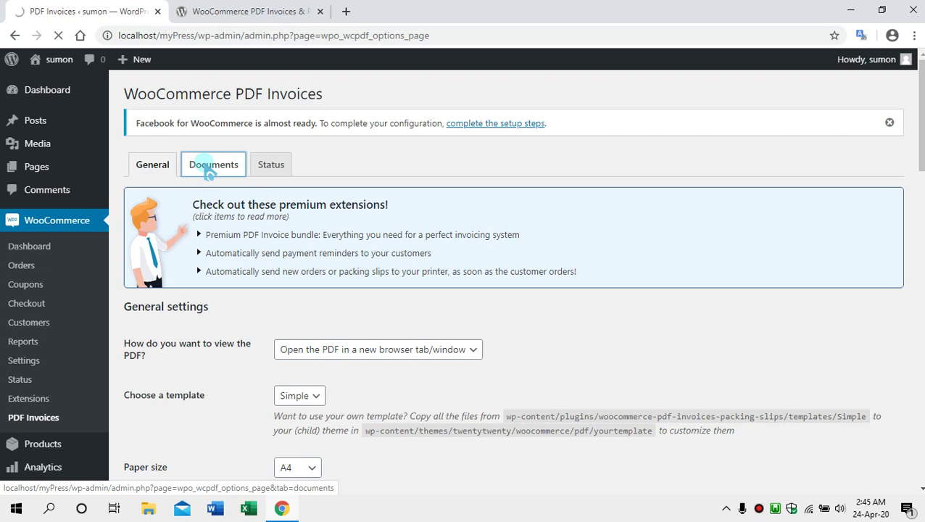
left_click(208, 172)
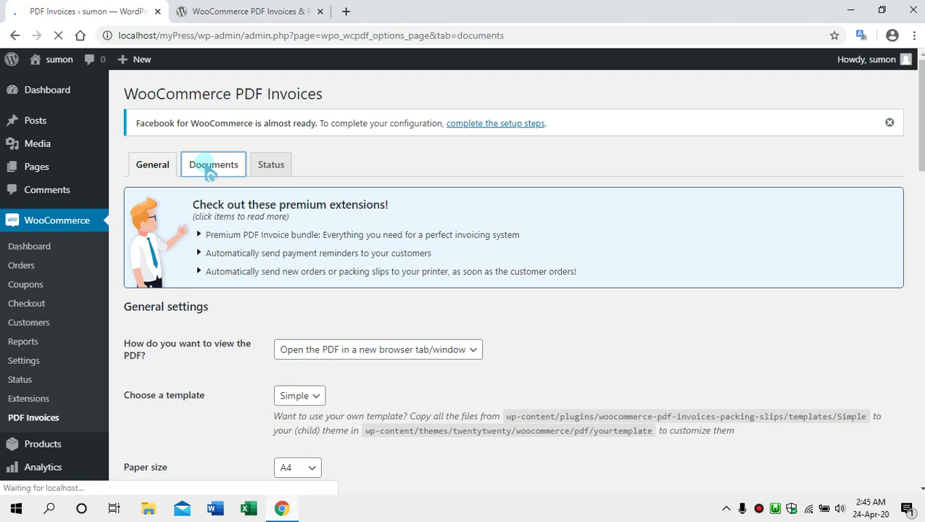
scroll(264, 179, "down", 3)
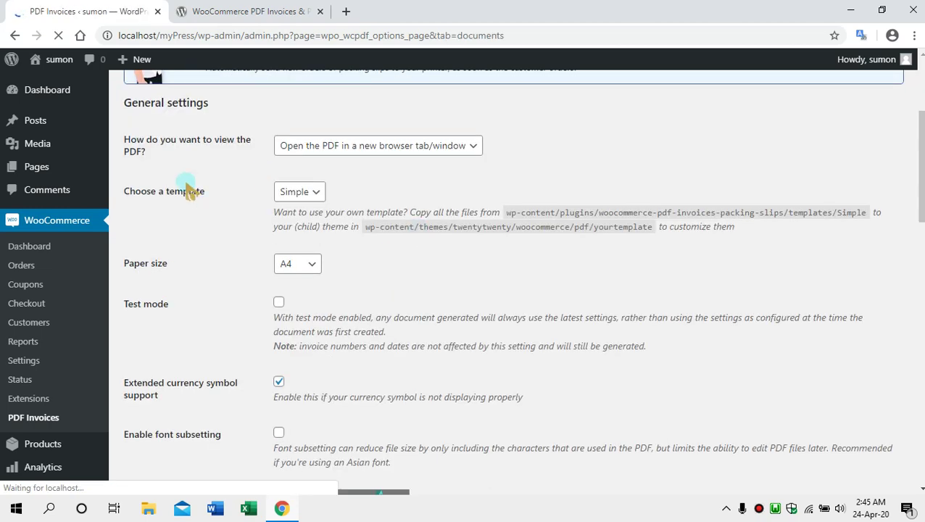
scroll(351, 262, "down", 3)
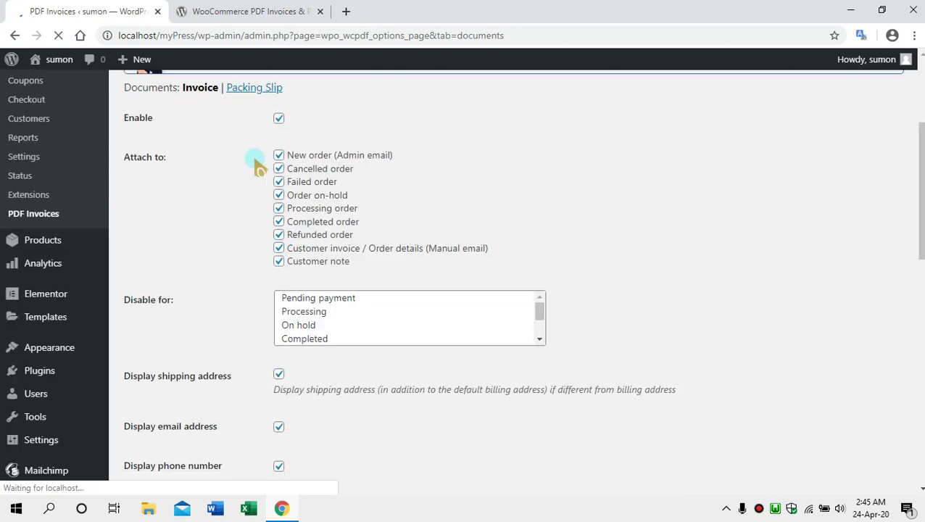
scroll(165, 202, "up", 1)
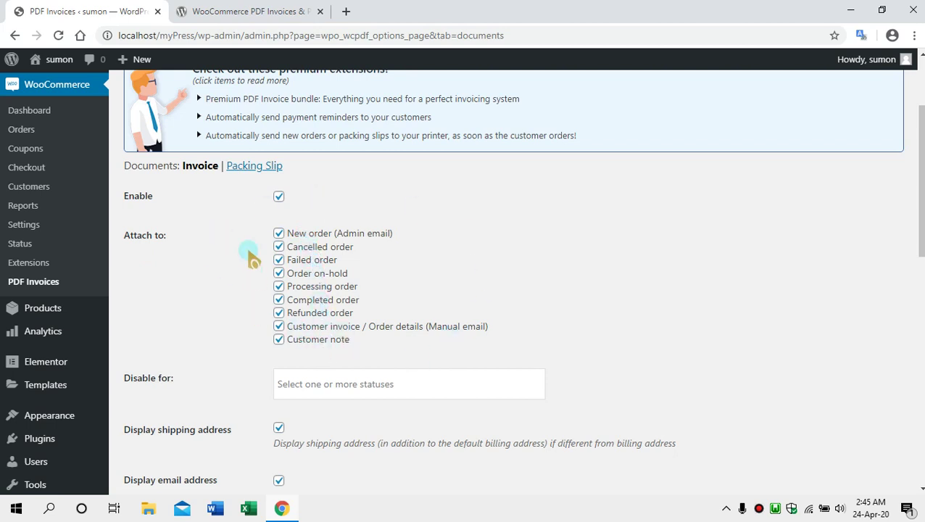
scroll(207, 299, "down", 2)
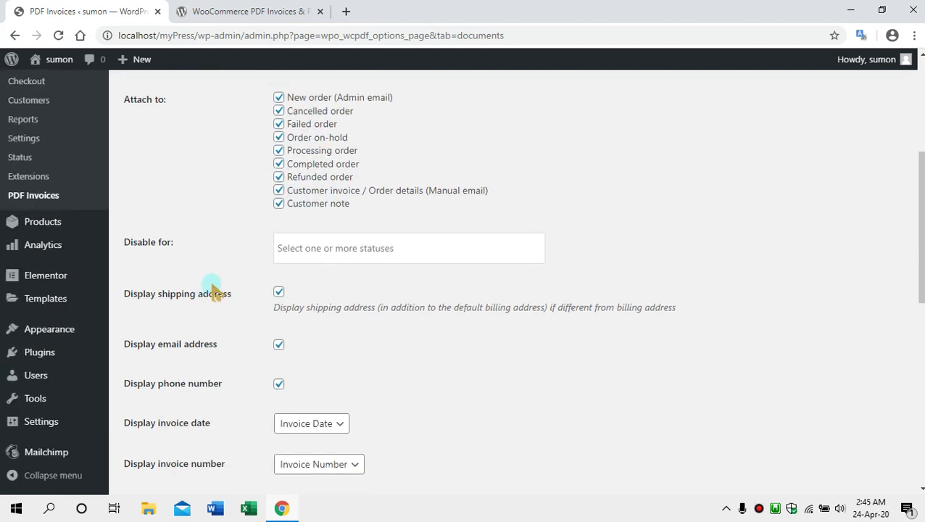
scroll(210, 304, "down", 4)
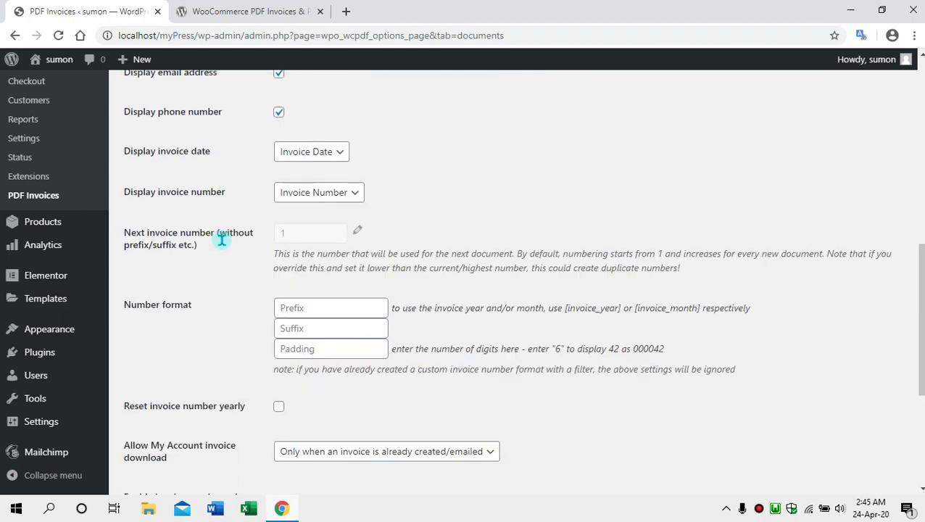
scroll(235, 261, "down", 3)
scroll(237, 258, "up", 6)
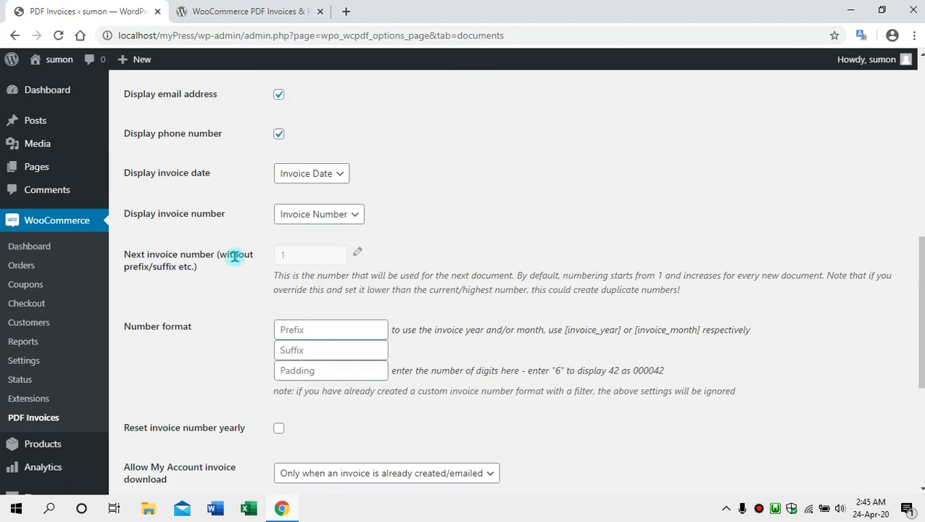
scroll(235, 264, "up", 4)
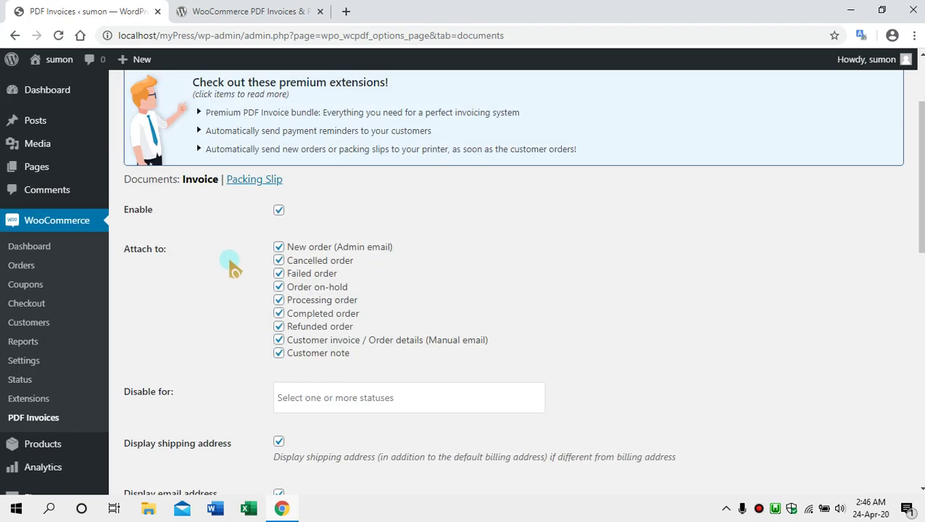
Enable displaying the phone number on the Packing Slip document and save the changes
left_click(251, 183)
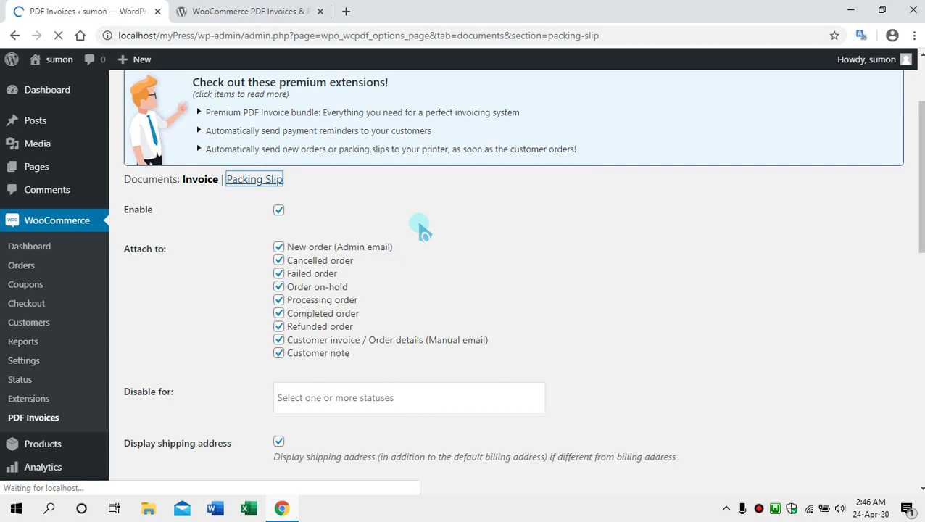
scroll(362, 252, "down", 3)
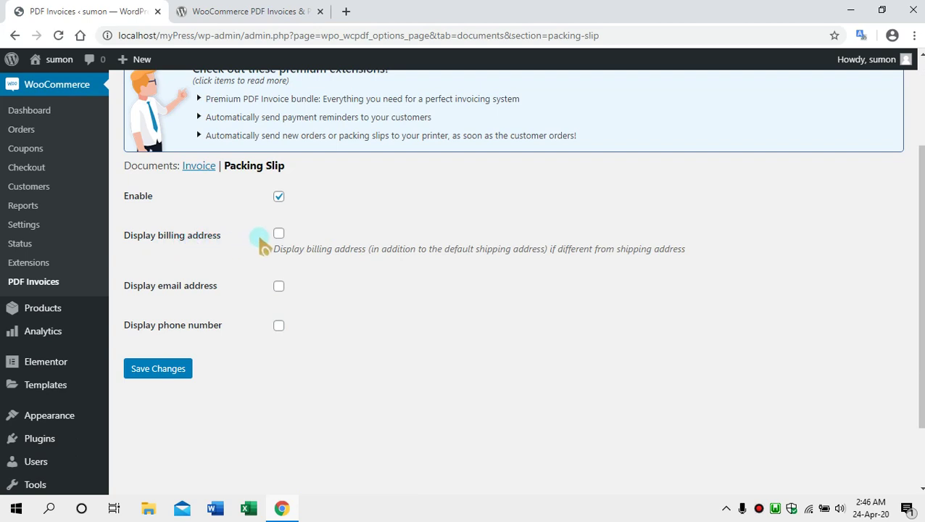
left_click(278, 326)
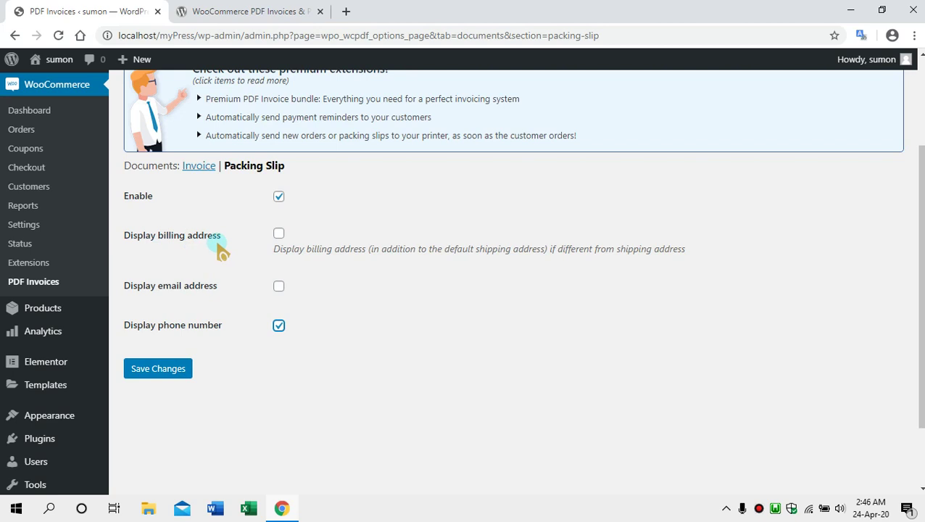
left_click(159, 374)
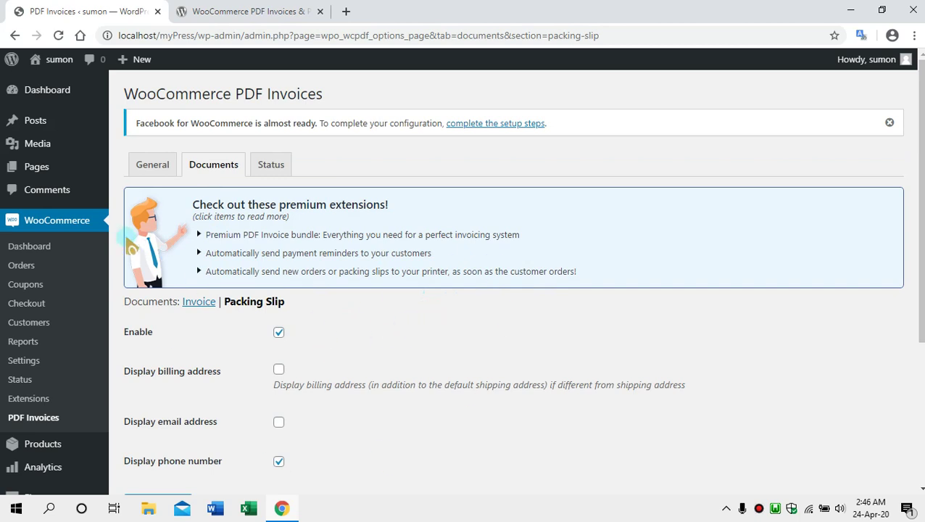
Open the store's shop page in a new tab, close the plugin page's tab and look over the products
mouse_move(59, 60)
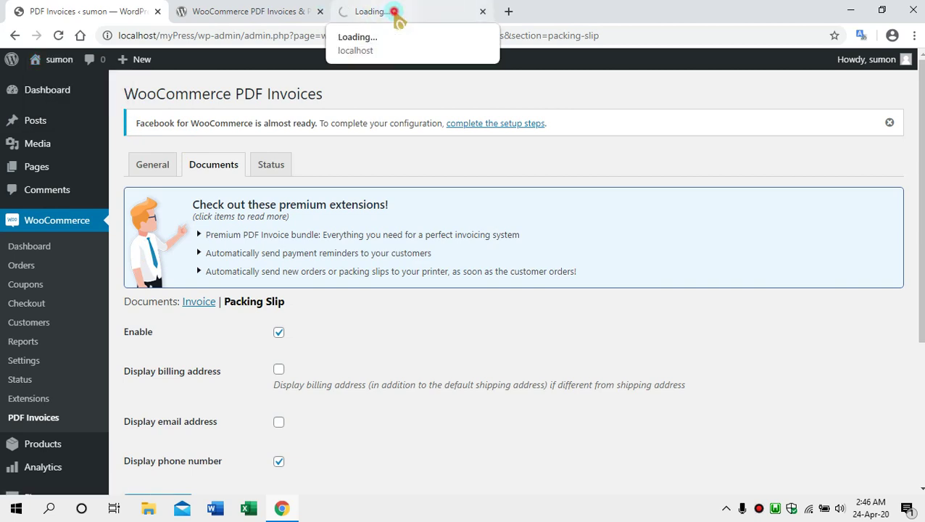
left_click(393, 12)
left_click(319, 11)
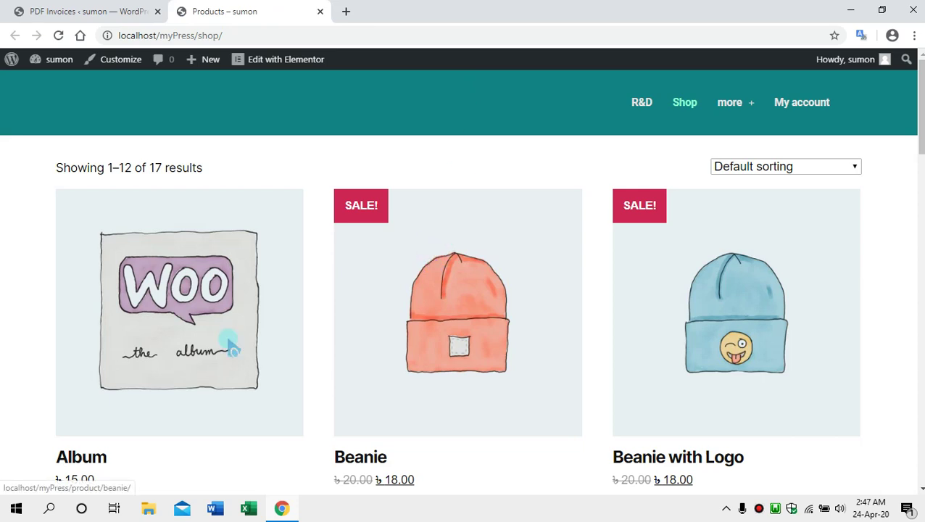
scroll(207, 340, "down", 2)
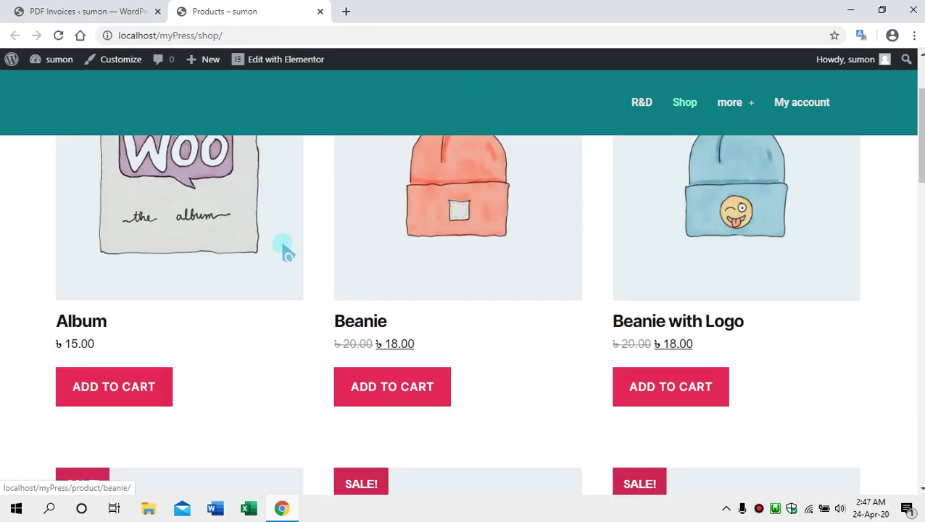
scroll(235, 289, "up", 2)
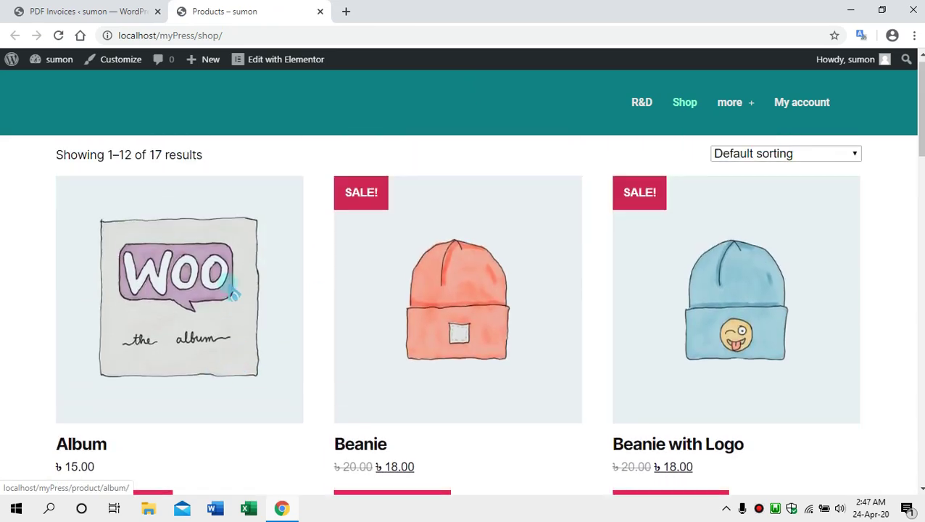
Open the Album product page and add the product to the cart
left_click(191, 311)
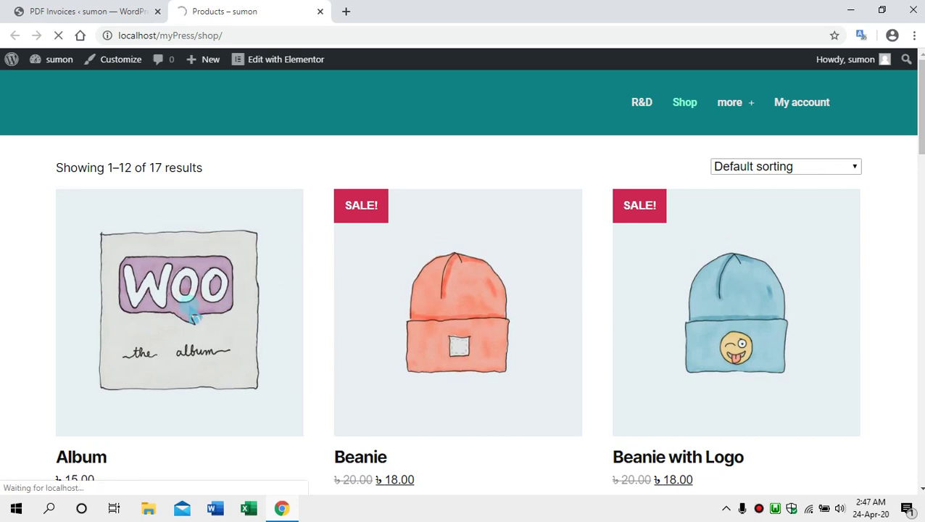
scroll(192, 314, "down", 3)
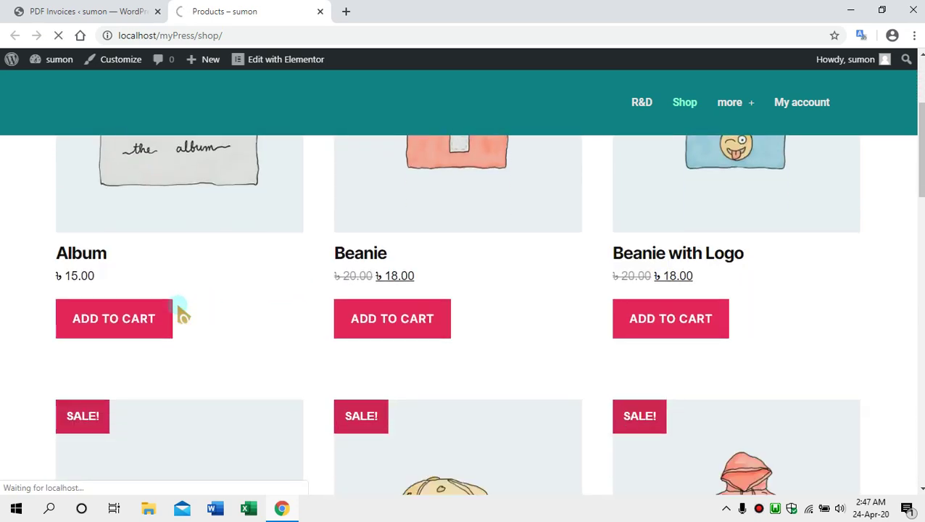
left_click(113, 326)
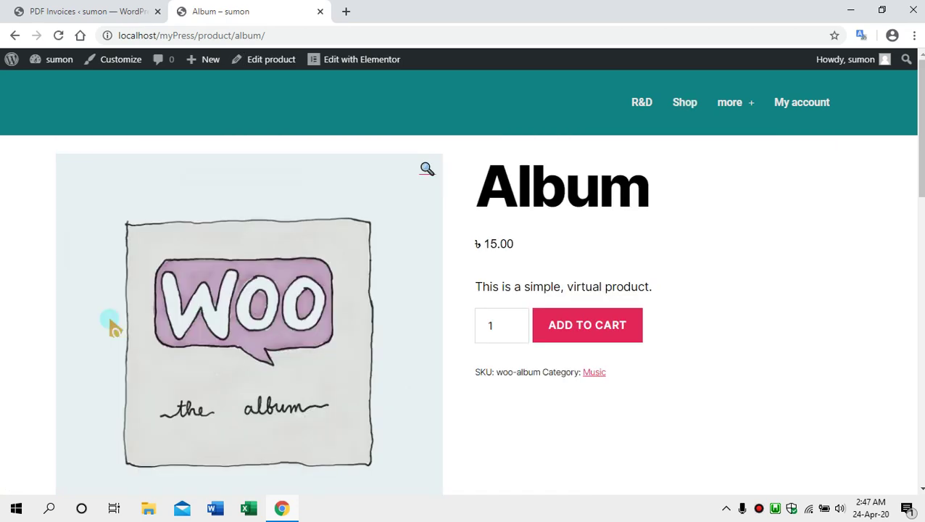
left_click(581, 332)
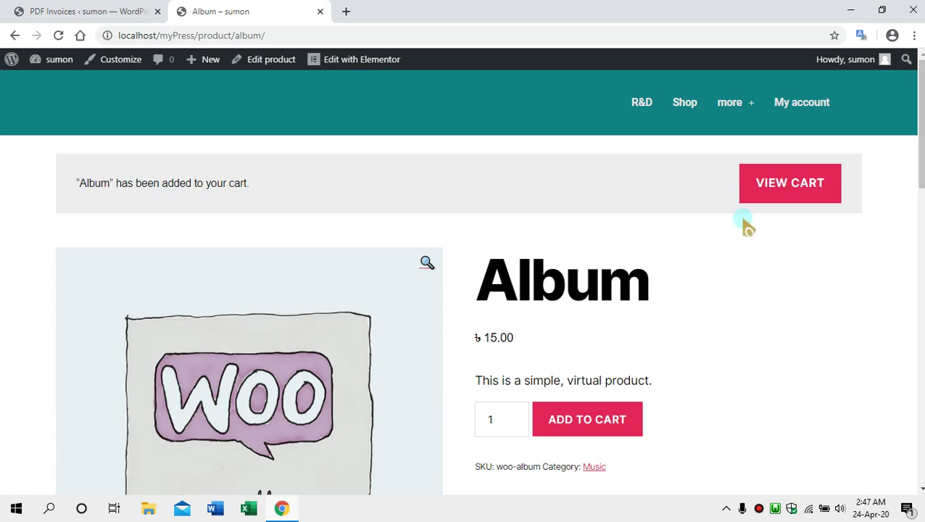
View the cart and proceed to checkout
left_click(778, 196)
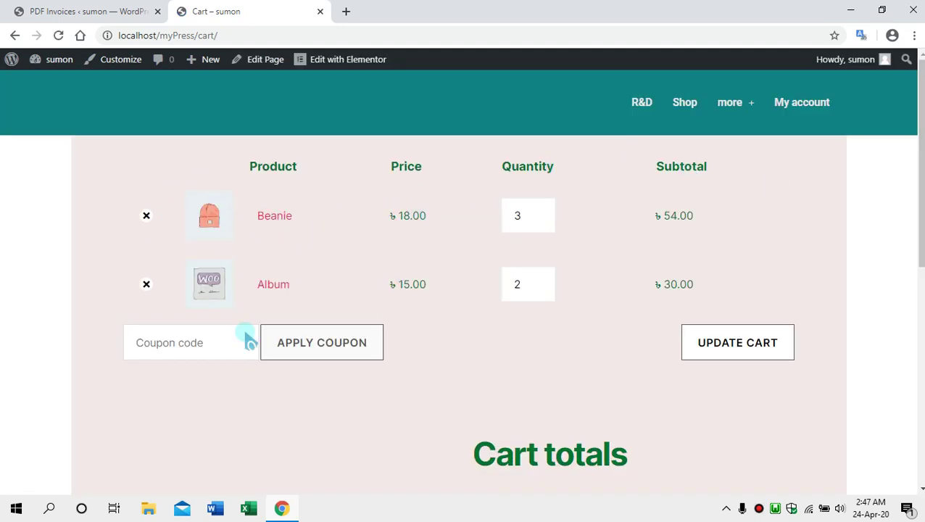
scroll(407, 239, "down", 2)
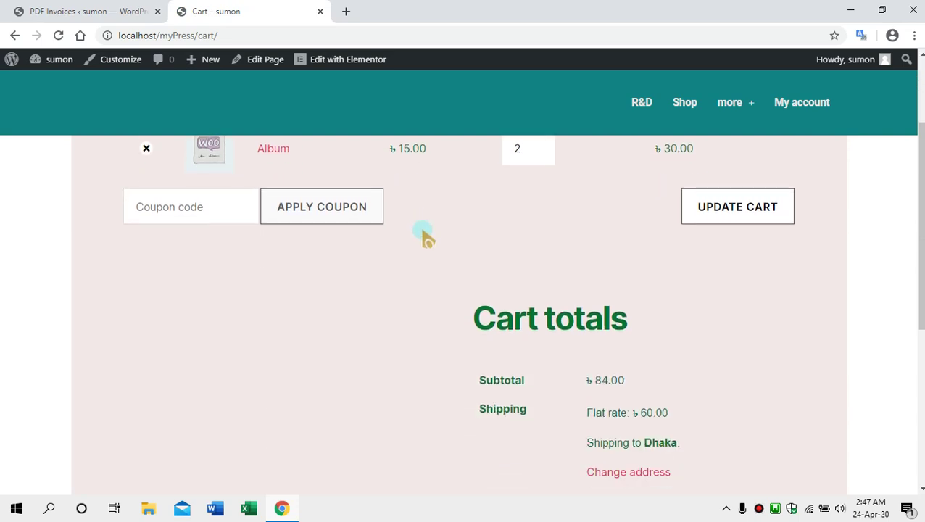
scroll(524, 246, "down", 3)
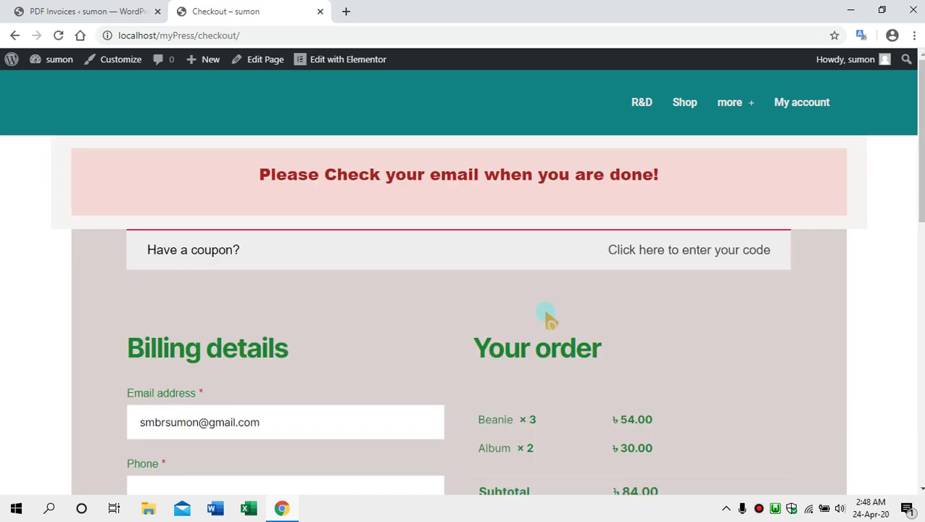
Examine the checkout page's billing fields, order summary, payment method and order notes
scroll(443, 289, "down", 3)
scroll(460, 290, "up", 3)
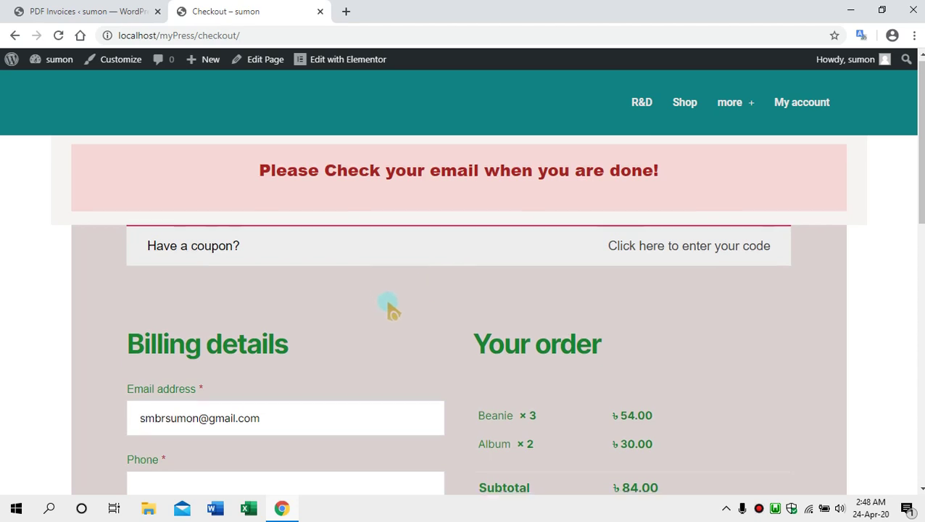
scroll(410, 289, "down", 2)
scroll(428, 290, "down", 2)
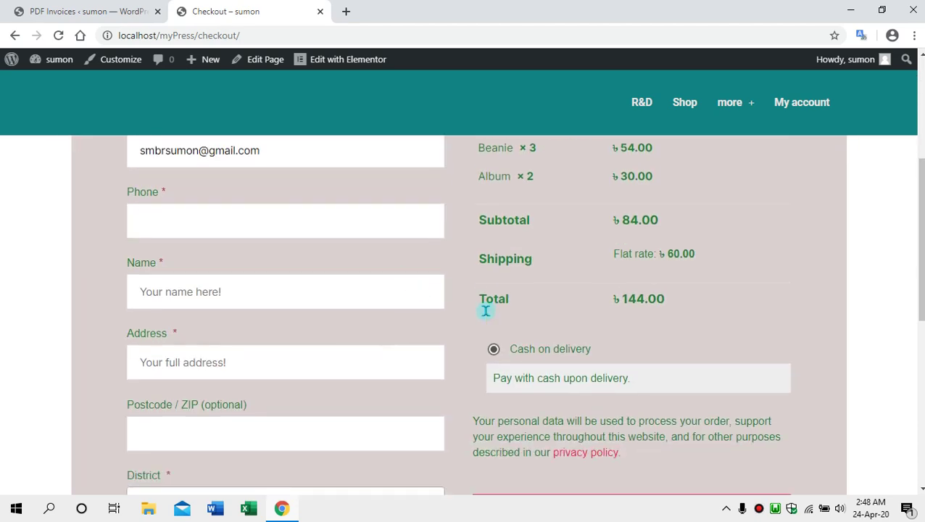
scroll(406, 293, "up", 2)
scroll(426, 286, "down", 6)
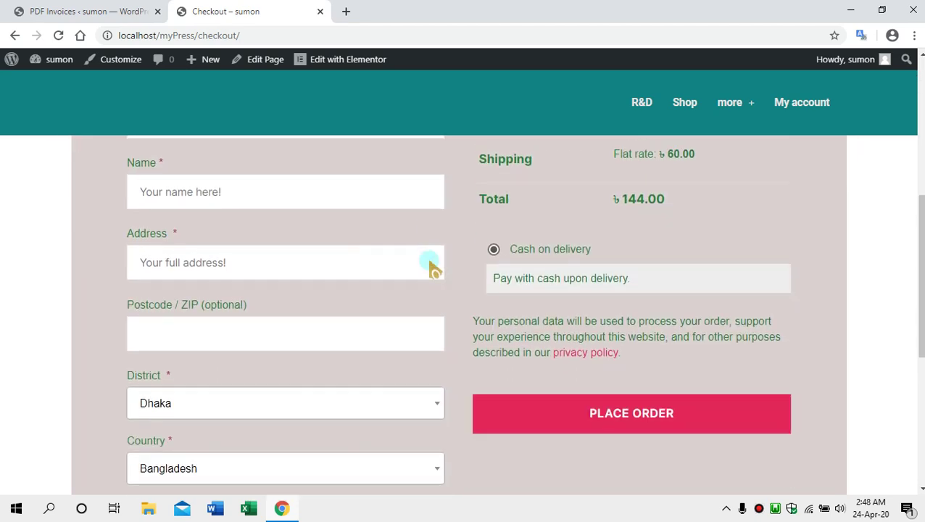
scroll(374, 290, "down", 3)
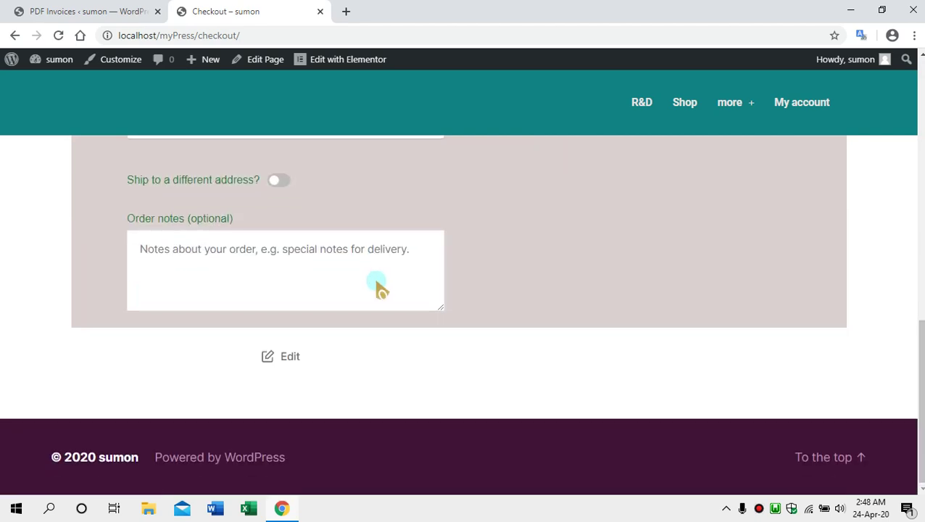
scroll(367, 264, "up", 7)
scroll(367, 264, "up", 2)
scroll(362, 265, "down", 2)
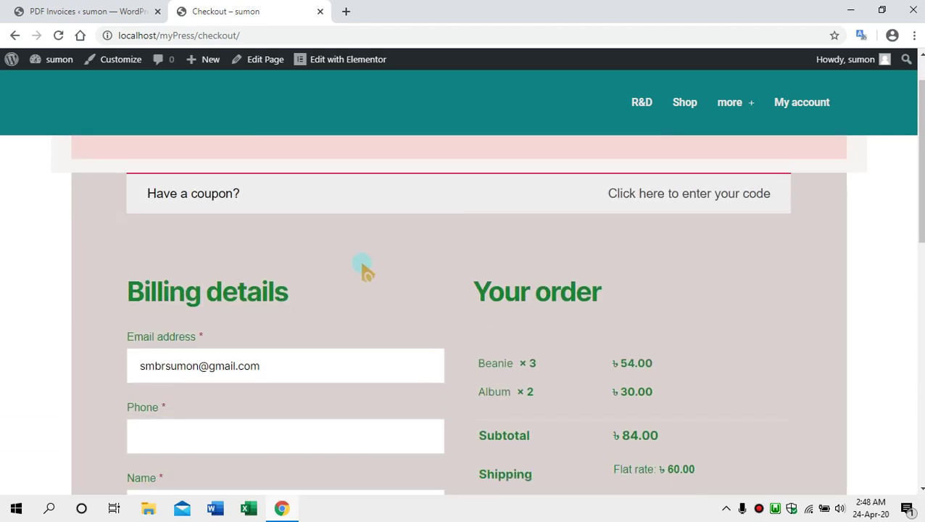
scroll(354, 243, "down", 2)
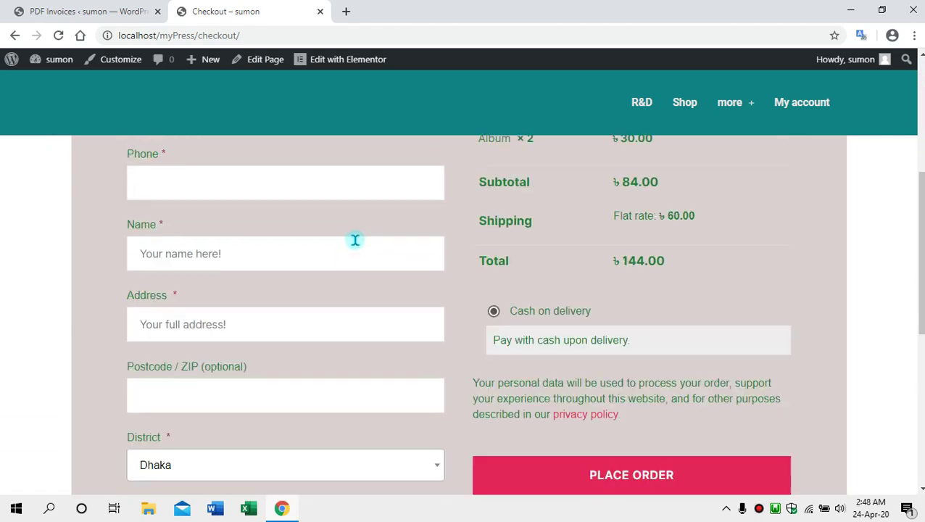
scroll(351, 237, "down", 2)
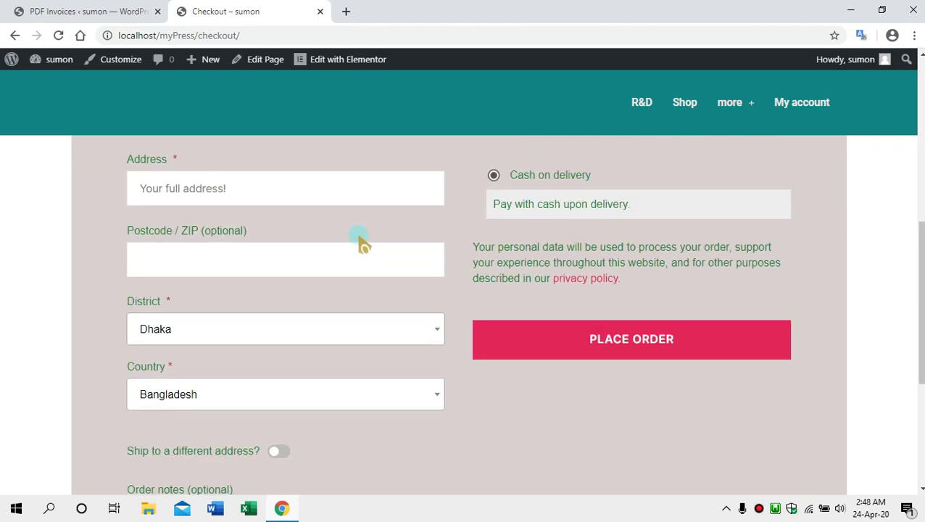
scroll(361, 241, "up", 3)
scroll(254, 254, "up", 1)
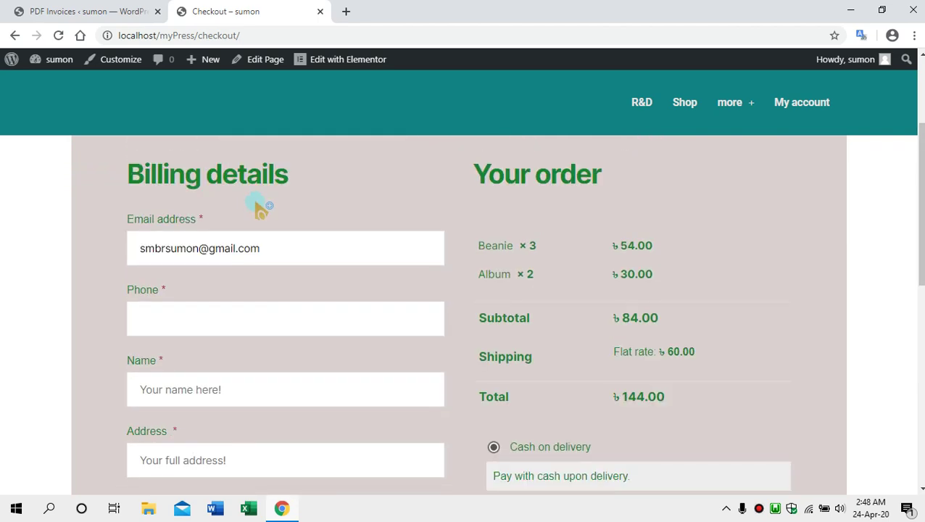
Fill in the customer's phone number, name, address and postcode in the billing details using the saved entries
scroll(260, 208, "down", 2)
left_click(263, 183)
left_click(218, 220)
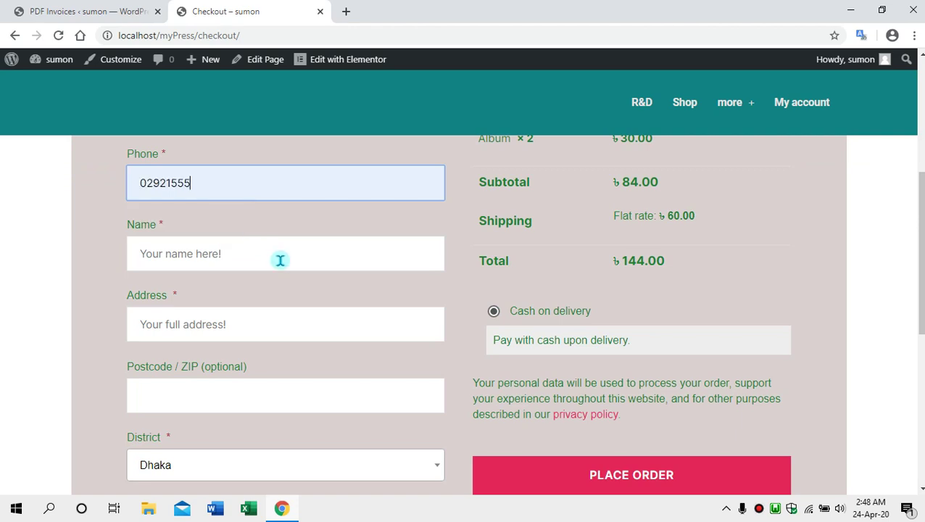
left_click(280, 258)
left_click(244, 315)
scroll(313, 297, "down", 1)
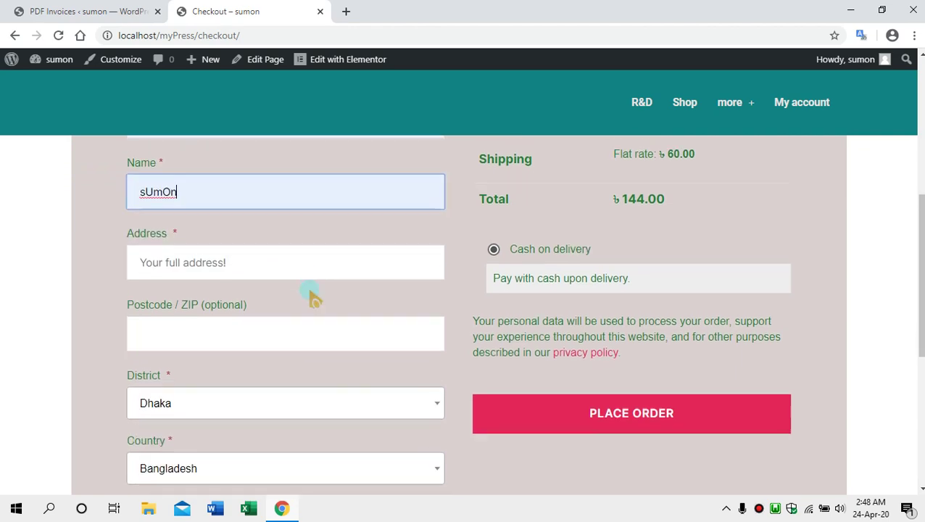
left_click(295, 256)
left_click(224, 303)
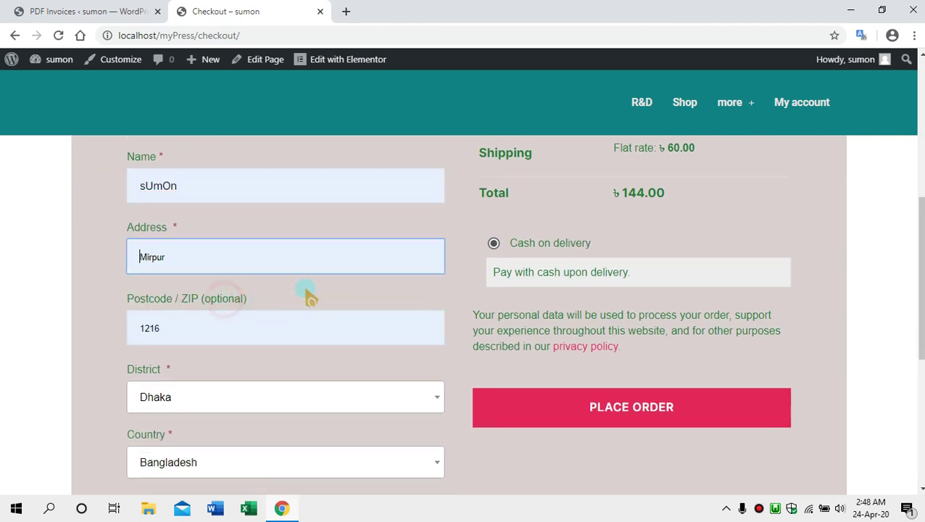
Review the billing details and order summary on the checkout page, and place the order with cash on delivery
scroll(314, 295, "down", 2)
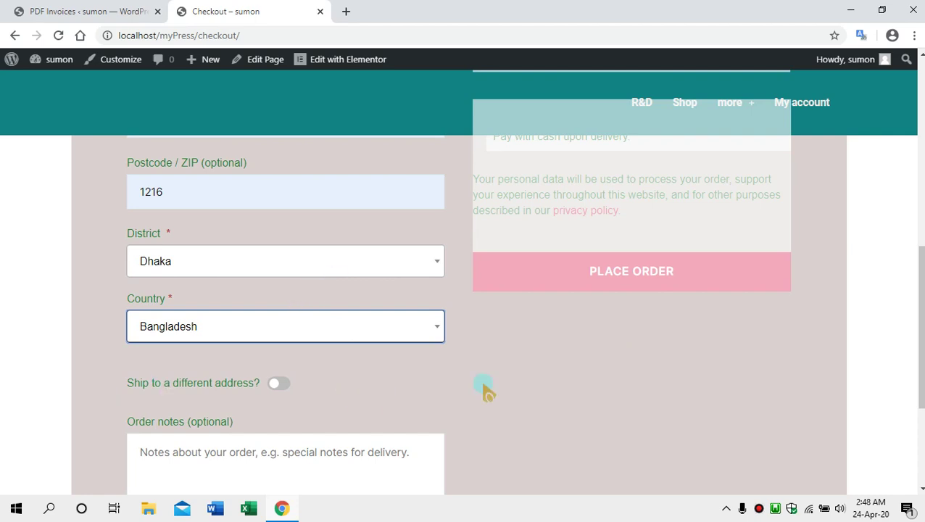
scroll(500, 388, "down", 2)
scroll(518, 392, "up", 5)
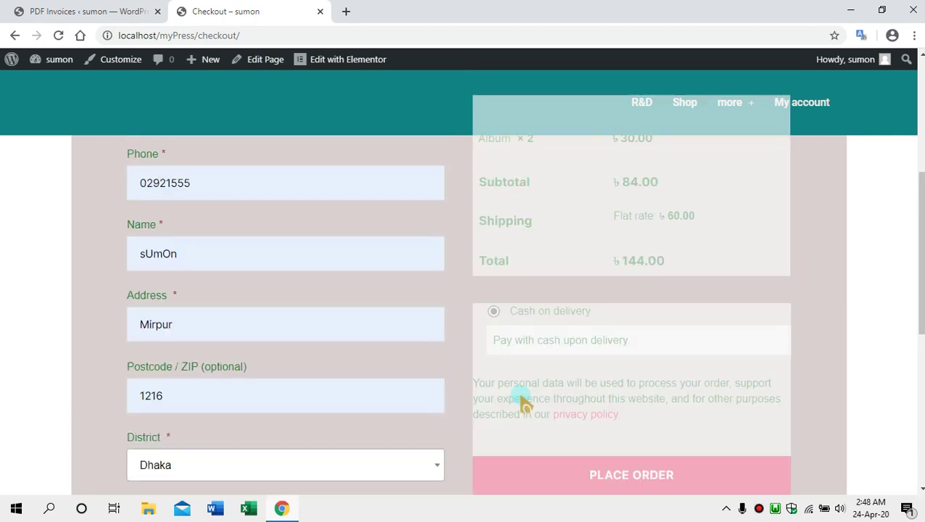
scroll(533, 397, "up", 2)
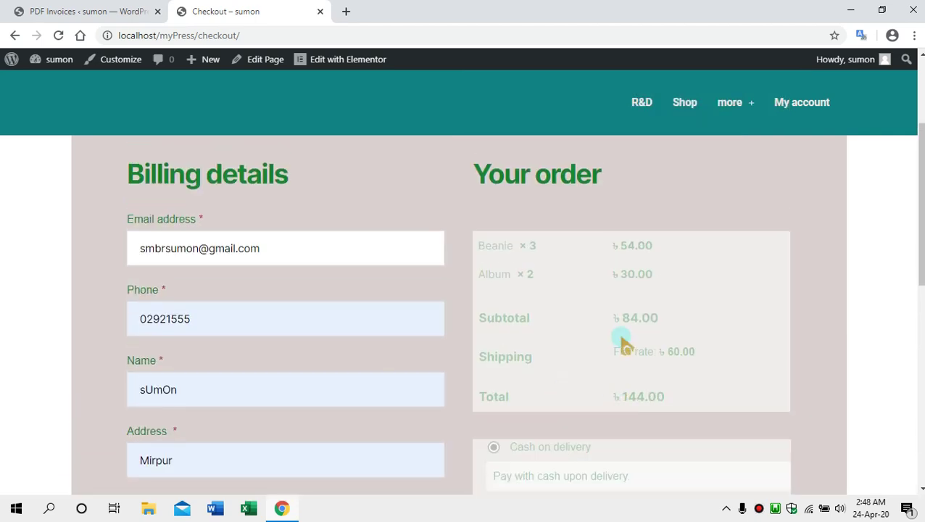
scroll(619, 361, "down", 2)
scroll(616, 362, "down", 4)
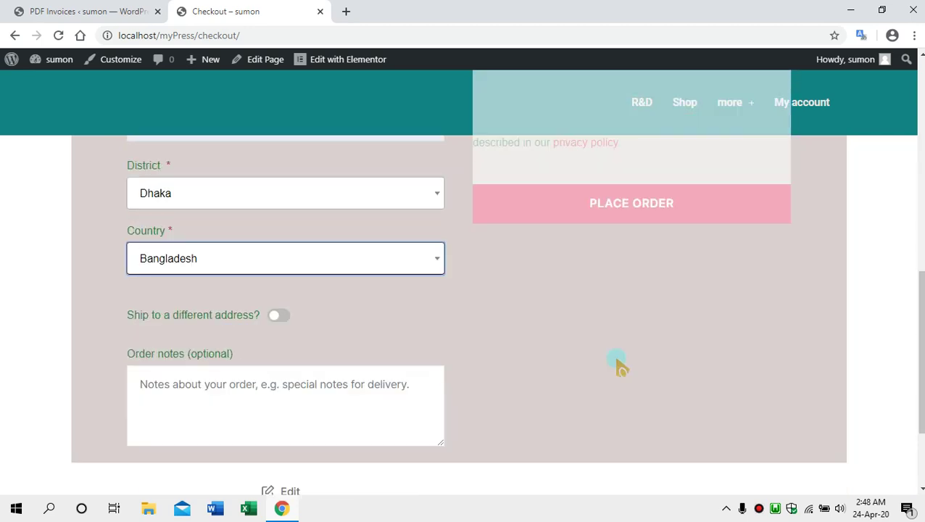
scroll(615, 365, "up", 6)
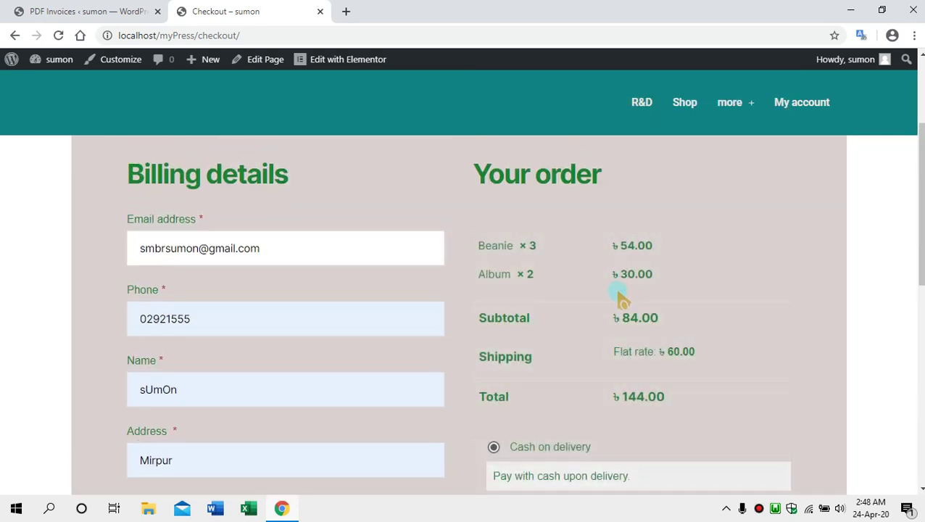
scroll(617, 300, "down", 3)
scroll(573, 319, "down", 2)
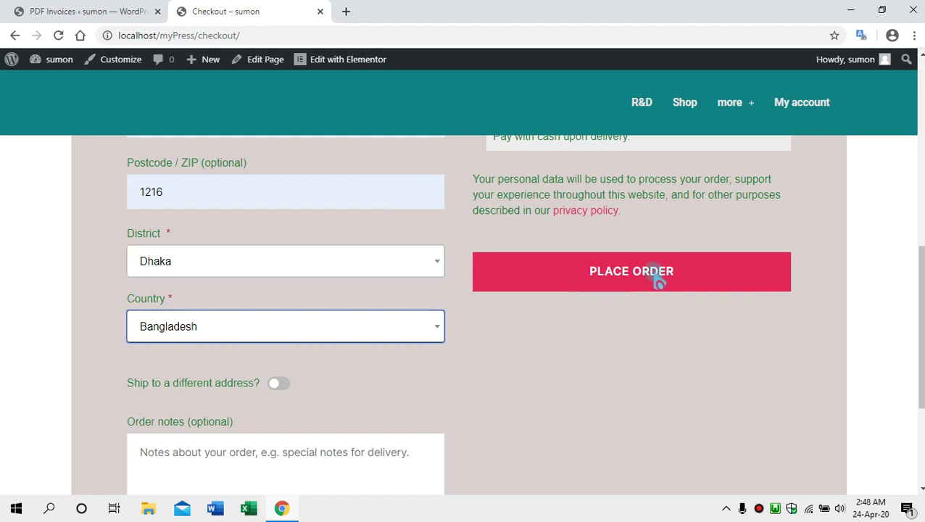
left_click(631, 281)
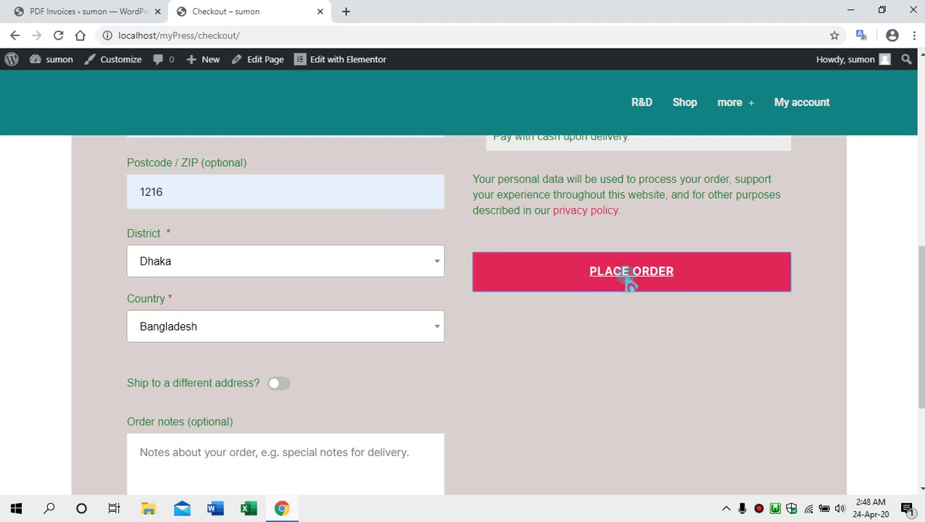
left_click(593, 279)
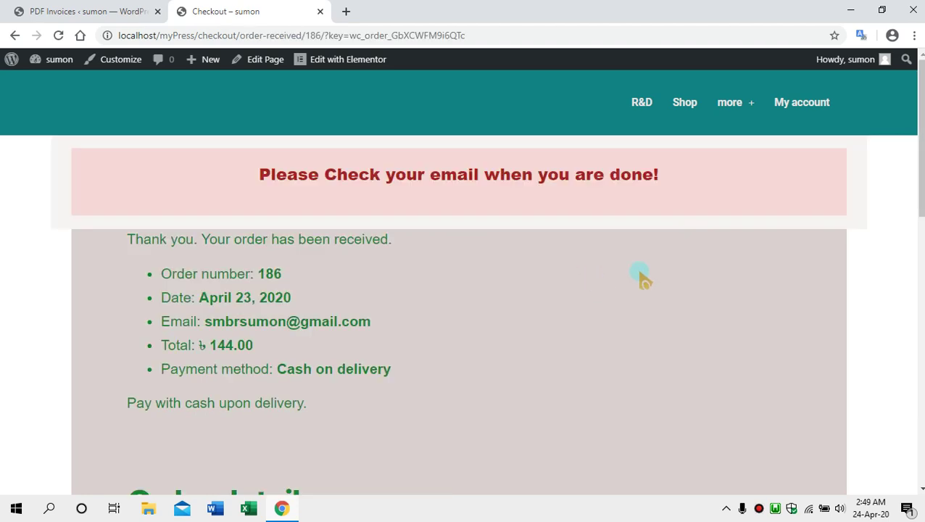
Examine the order confirmation page, including the order details and the billing and shipping addresses
scroll(435, 279, "down", 3)
scroll(329, 306, "down", 5)
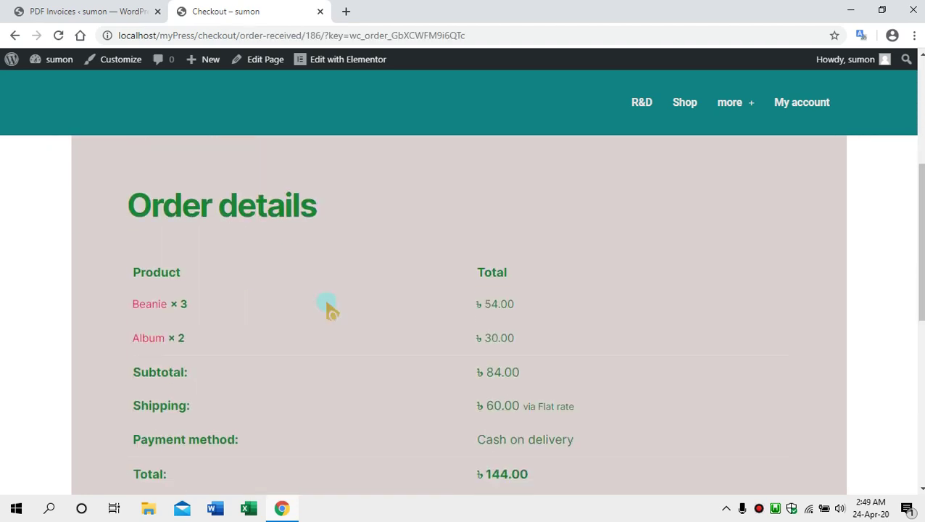
scroll(351, 292, "down", 2)
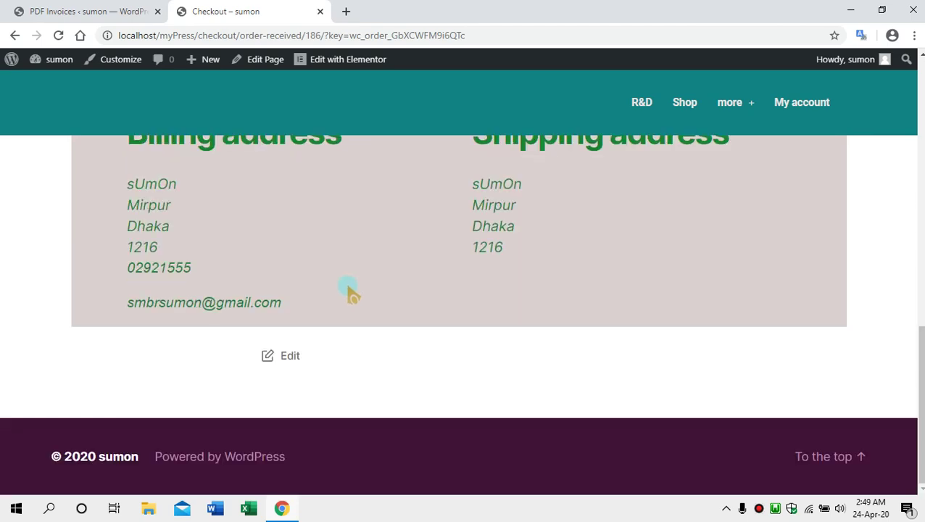
scroll(351, 285, "up", 2)
scroll(361, 281, "up", 3)
scroll(368, 284, "up", 4)
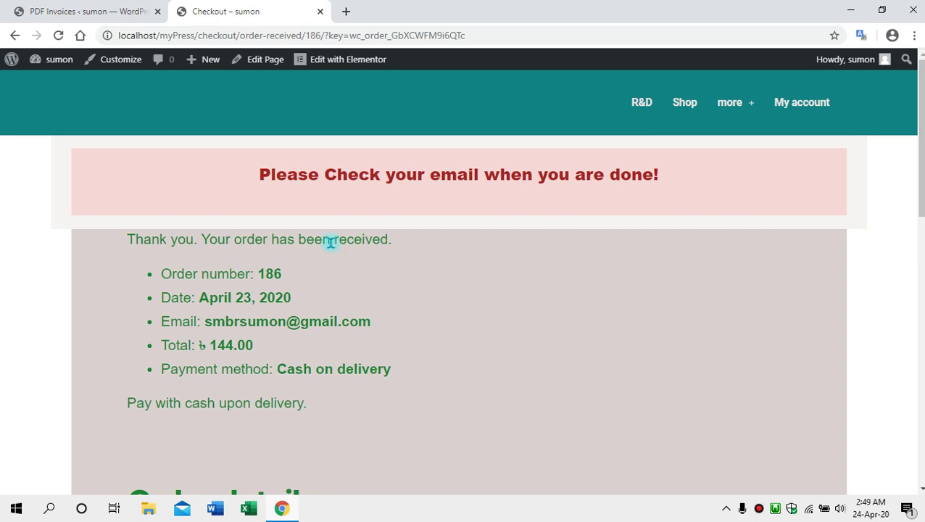
Return to the WordPress admin, open the WooCommerce orders list and preview the new order's details
left_click(95, 11)
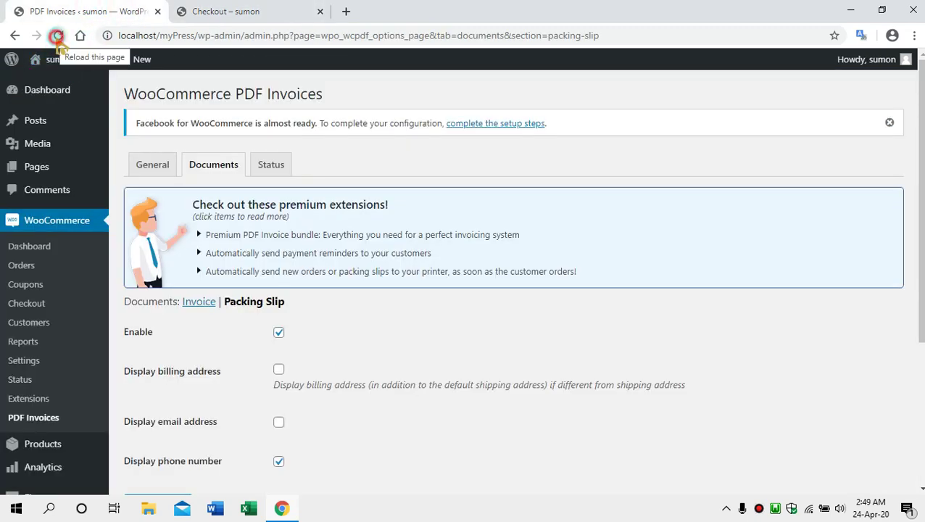
left_click(58, 34)
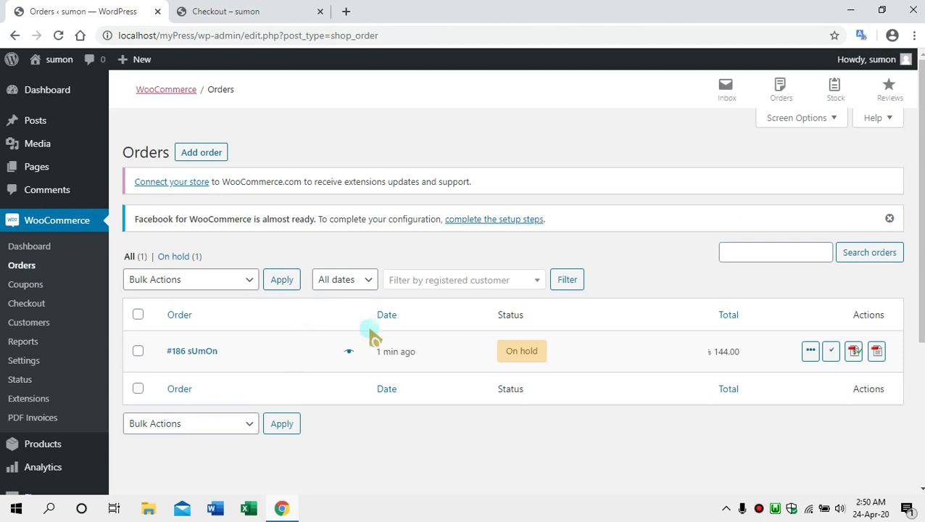
scroll(284, 352, "down", 1)
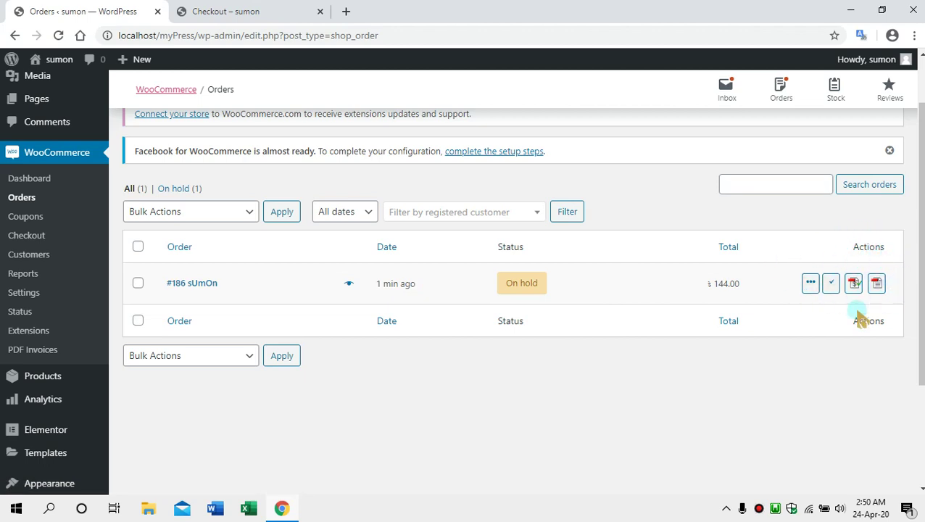
left_click(348, 285)
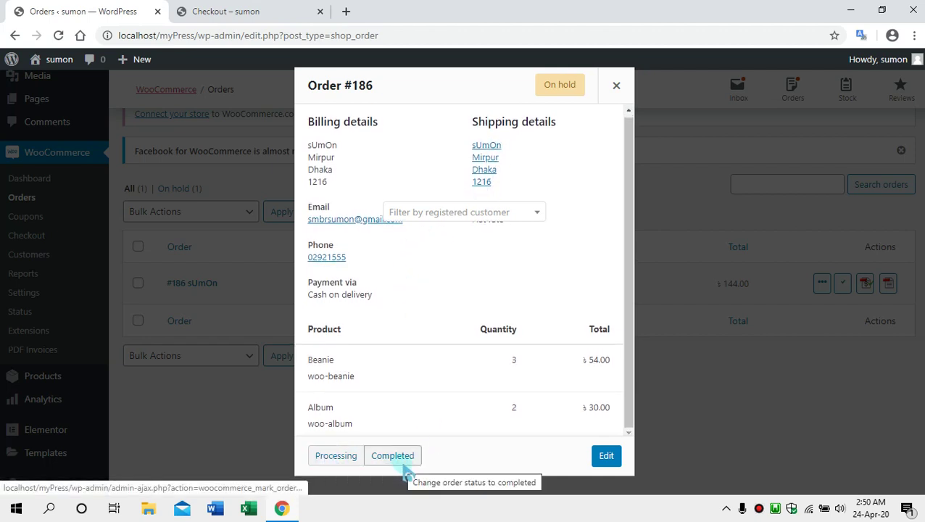
left_click(614, 86)
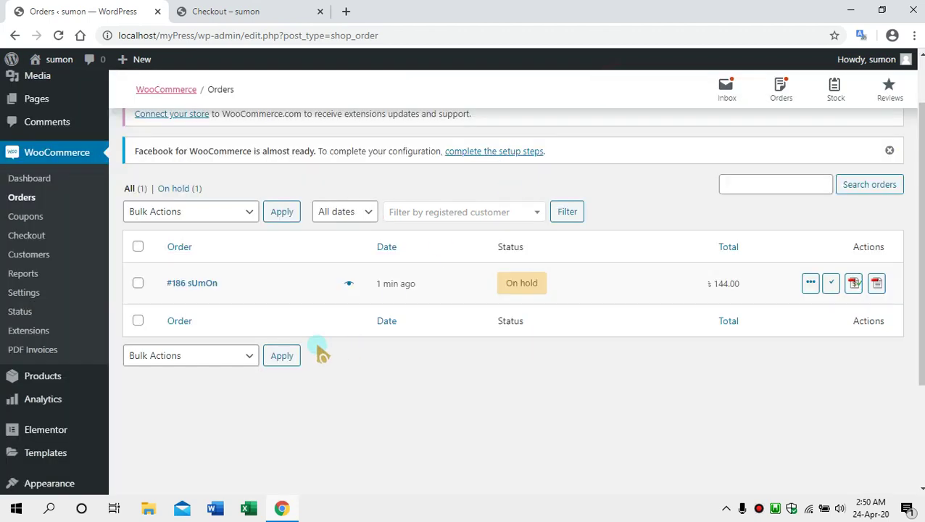
Generate the new order's PDF invoice, check its customer details, products and totals, and close it
left_click(854, 283)
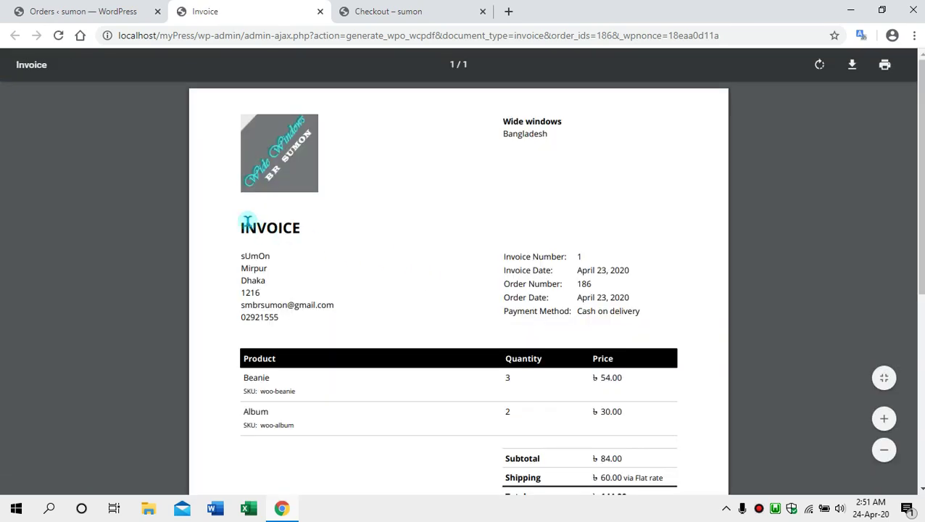
scroll(317, 261, "down", 3)
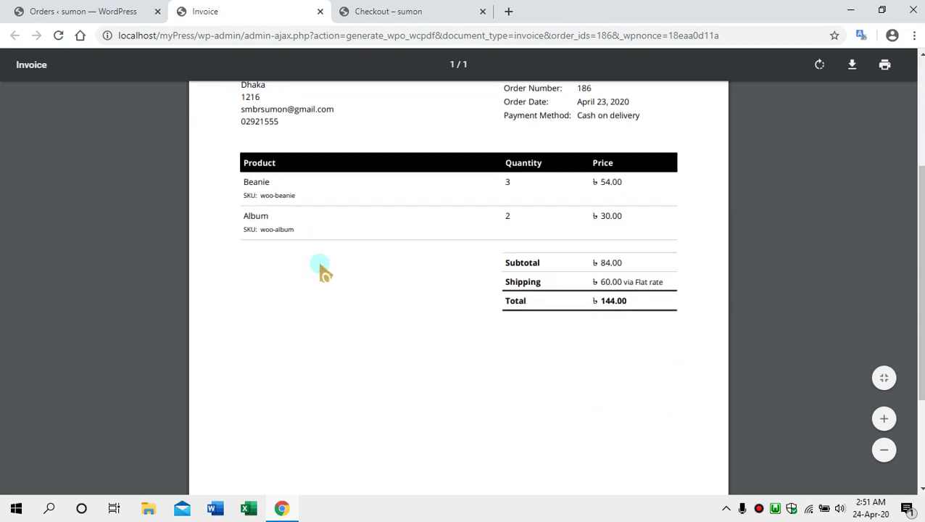
scroll(326, 239, "up", 3)
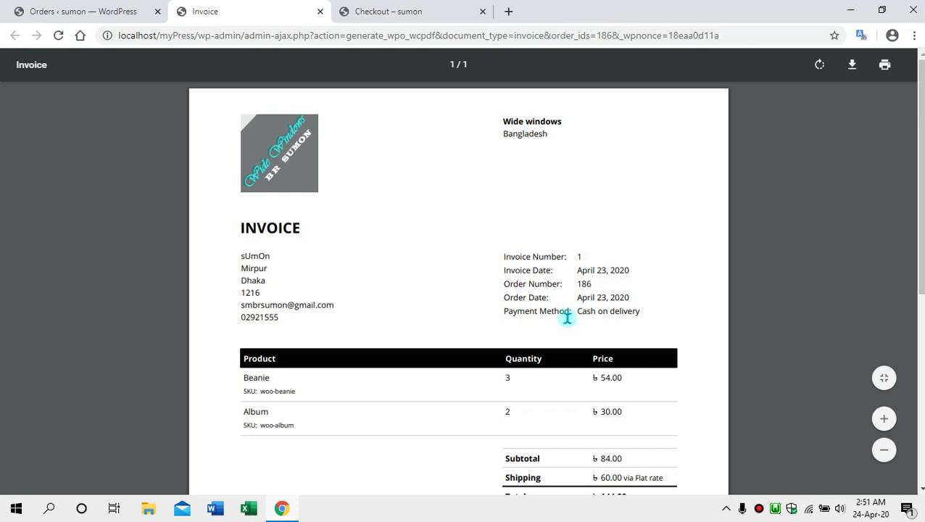
scroll(602, 316, "down", 3)
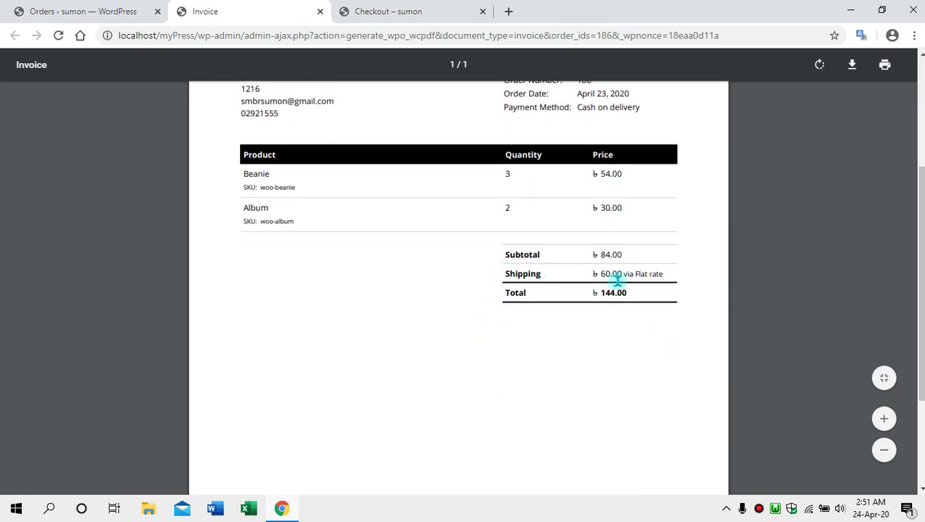
scroll(478, 288, "up", 3)
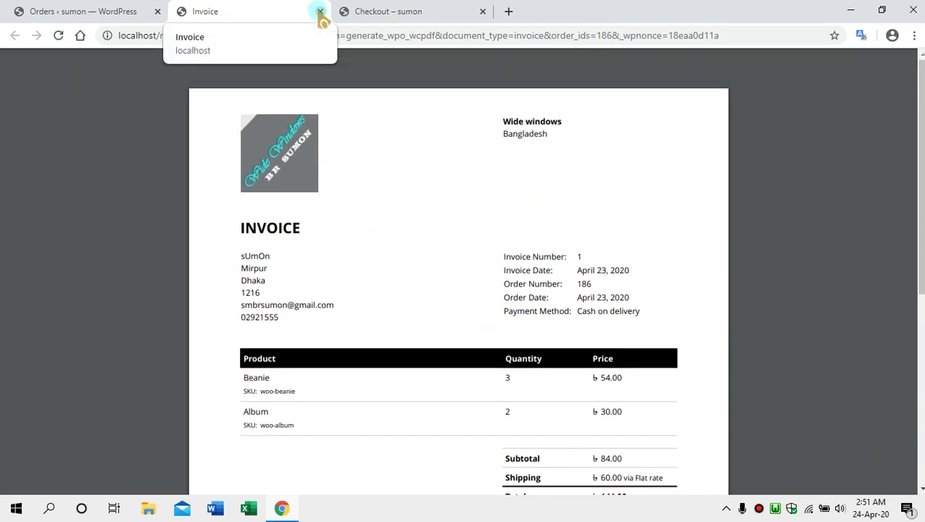
left_click(320, 12)
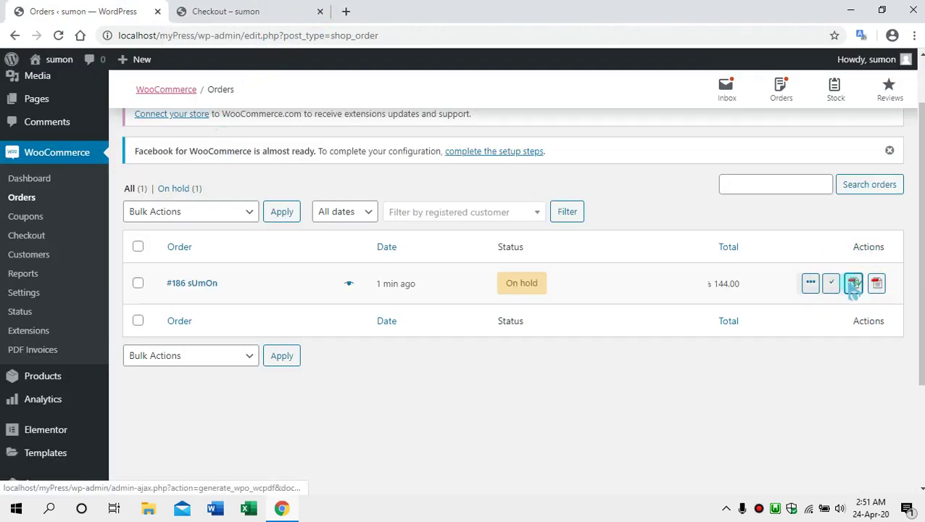
Generate the order's PDF packing slip and check its customer details, shipping method and product quantities
left_click(877, 284)
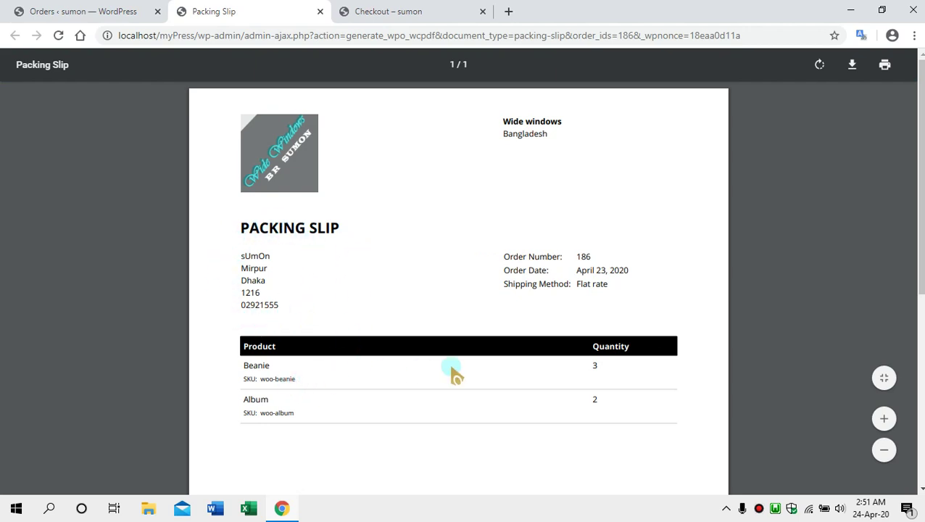
scroll(316, 373, "down", 1)
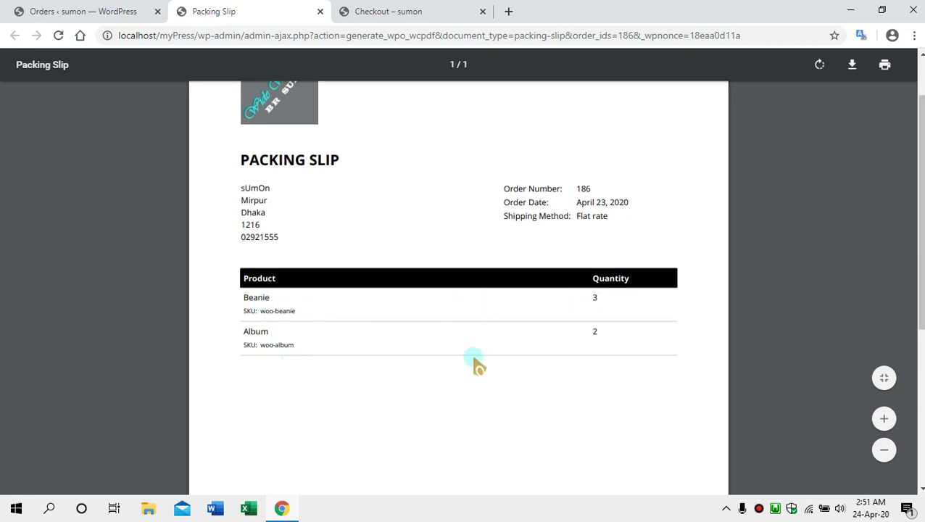
scroll(474, 363, "up", 1)
scroll(475, 362, "up", 1)
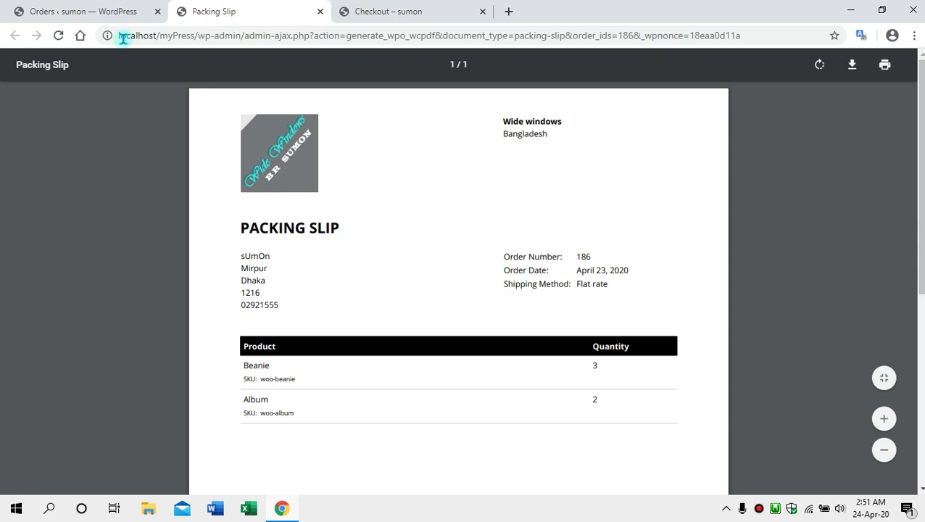
Return to the orders list and change the order's status to Processing from its preview
left_click(86, 14)
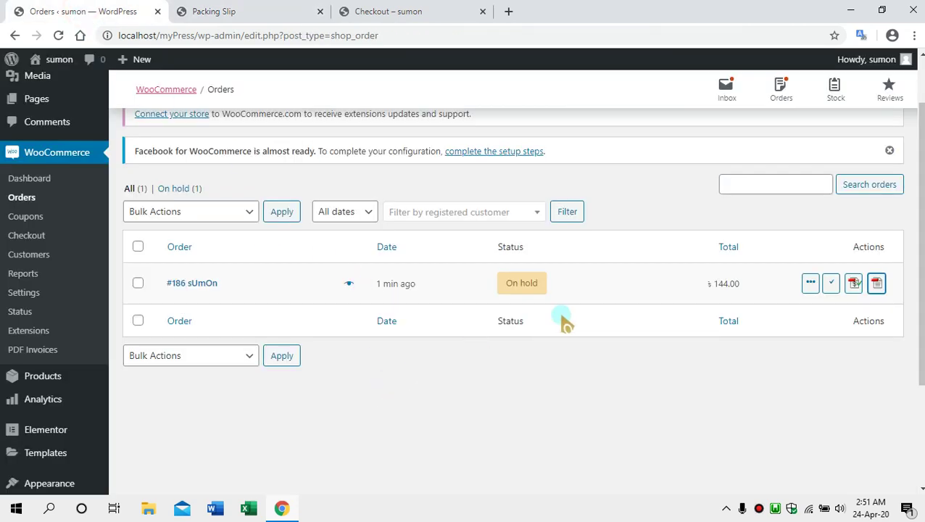
left_click(346, 284)
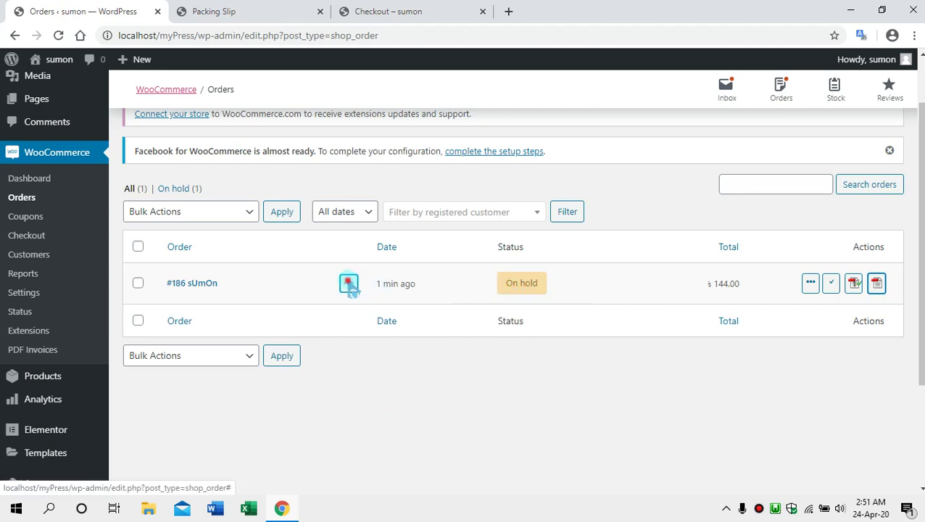
left_click(337, 456)
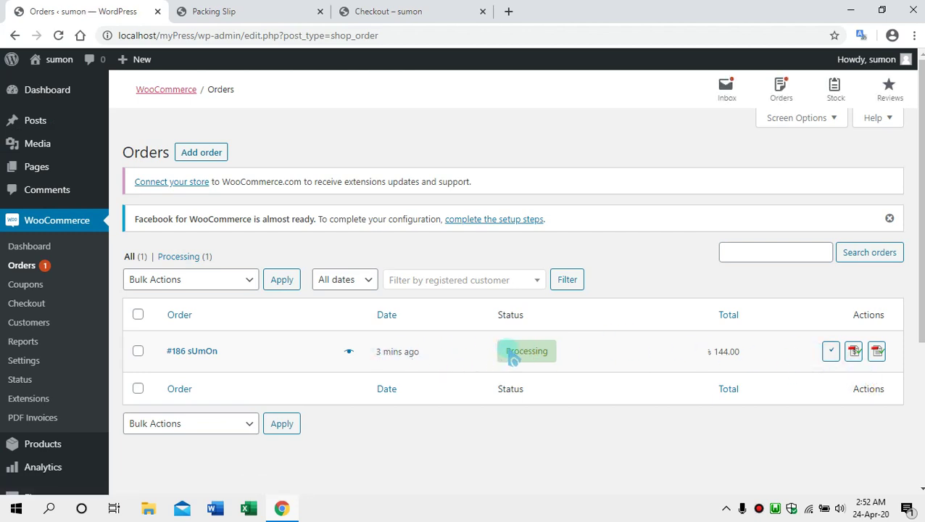
Email the invoice / order details to the customer from the order's edit page, and return to the orders list
left_click(200, 352)
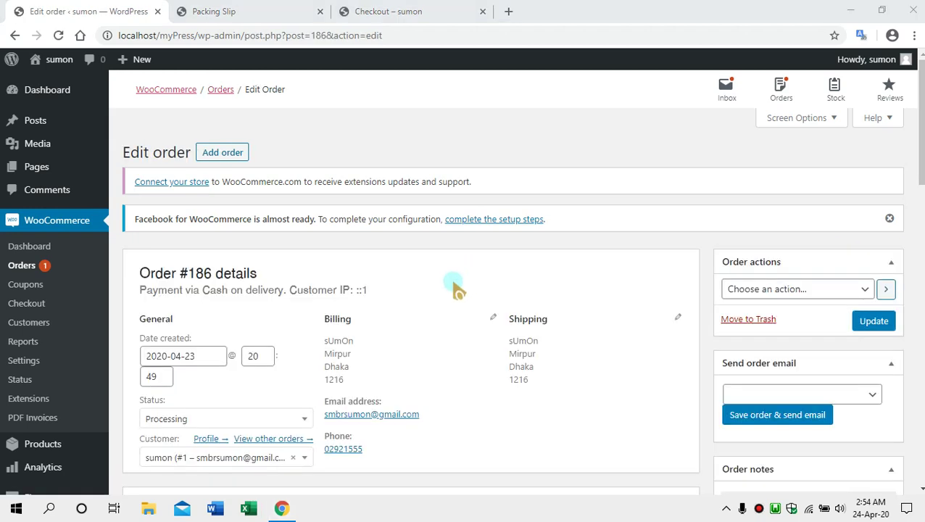
scroll(457, 286, "down", 2)
scroll(456, 286, "up", 1)
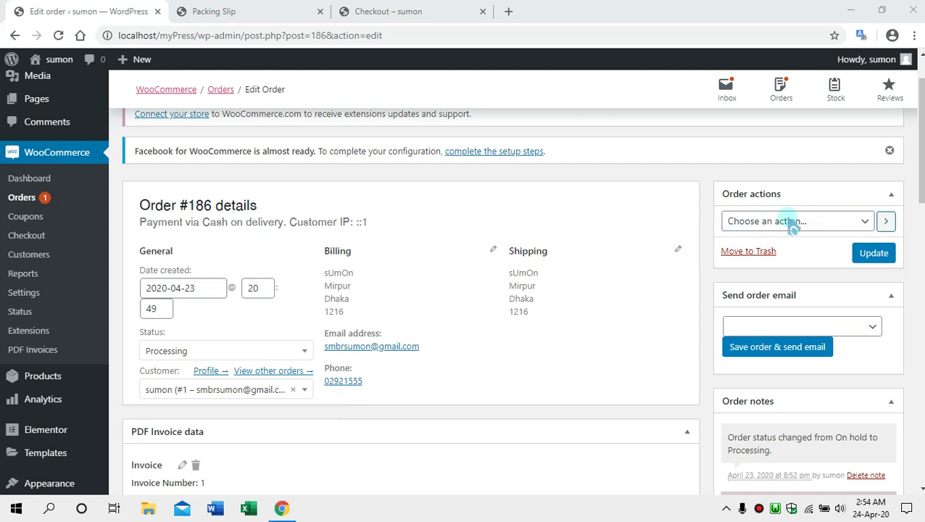
left_click(821, 223)
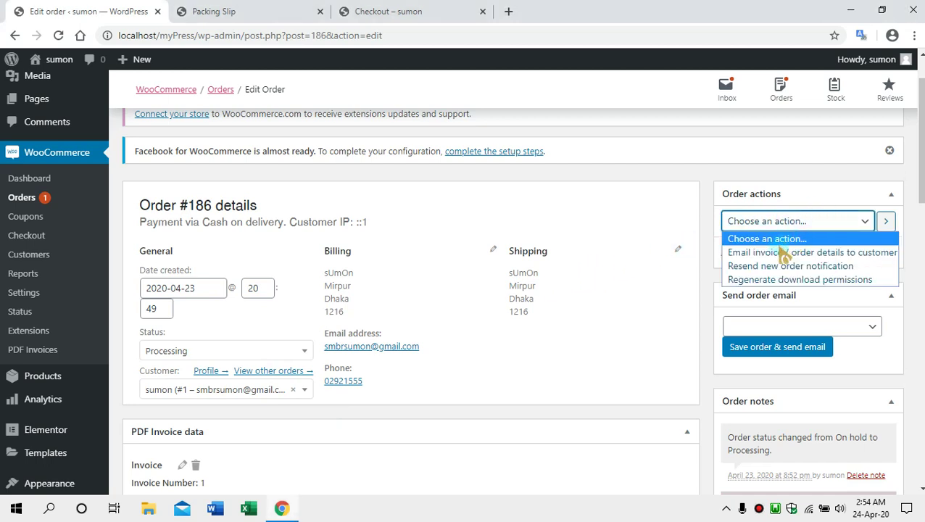
left_click(839, 253)
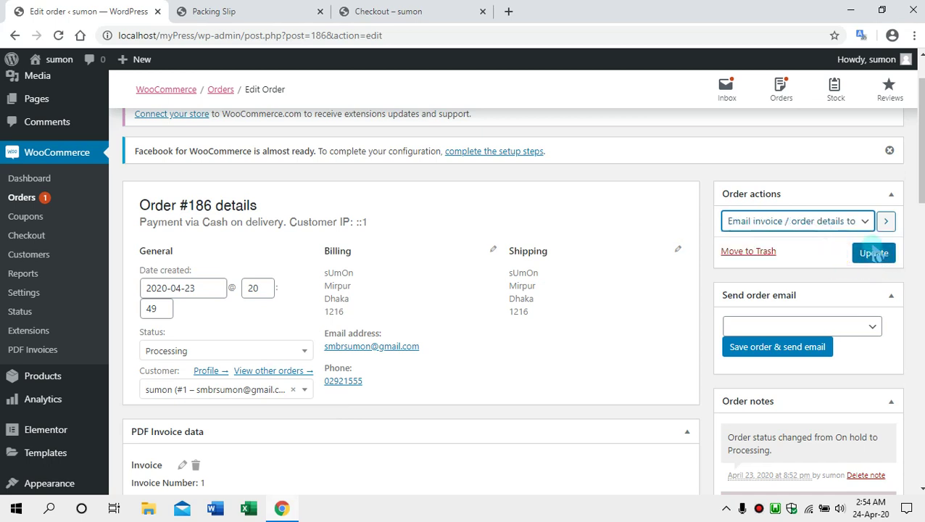
left_click(886, 223)
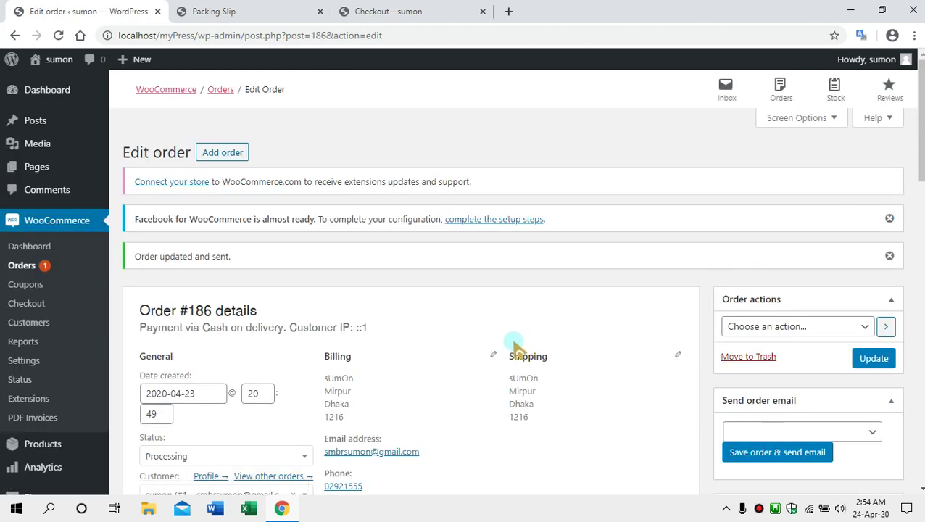
scroll(471, 309, "down", 1)
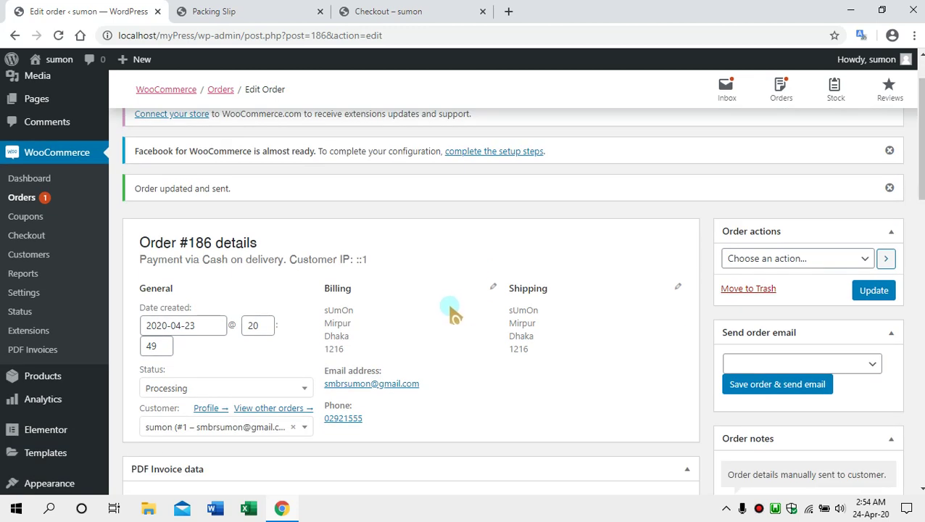
left_click(26, 203)
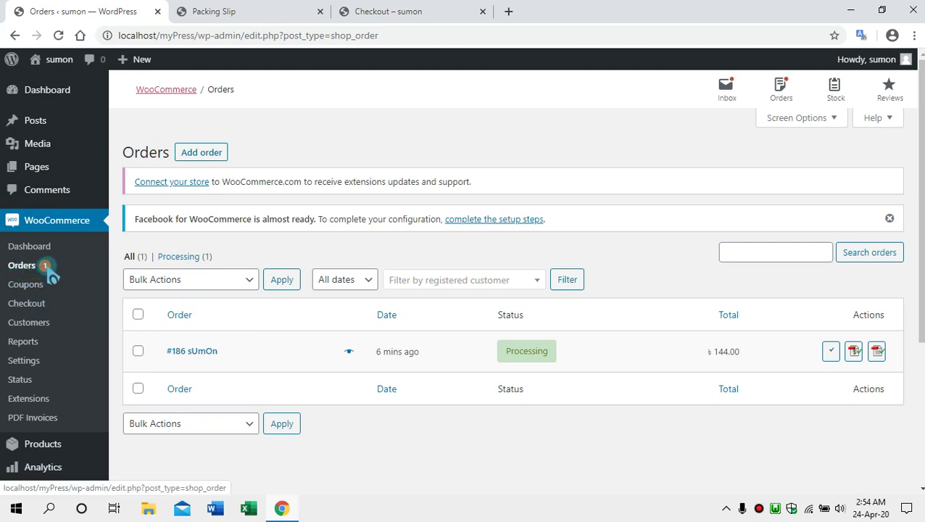
Reopen the order's PDF invoice from the orders list, check its products and totals, and close it
left_click(854, 352)
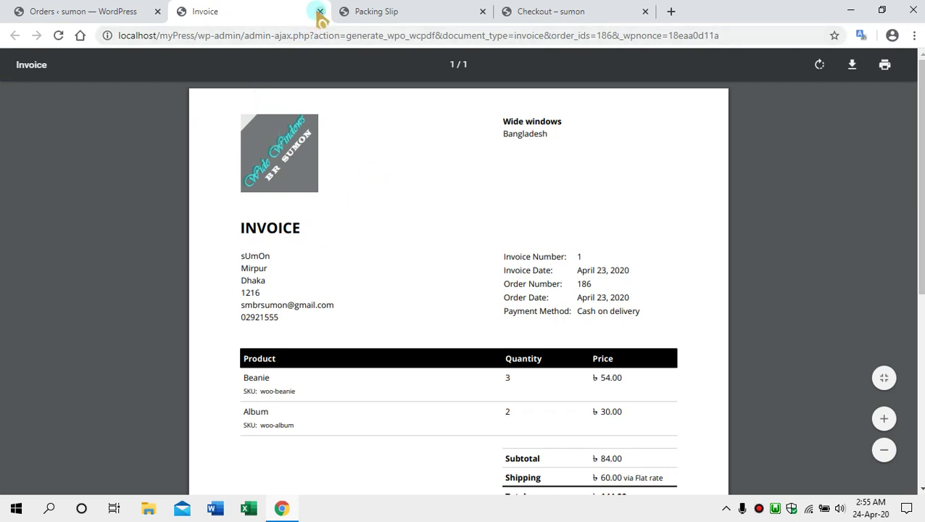
scroll(464, 289, "down", 3)
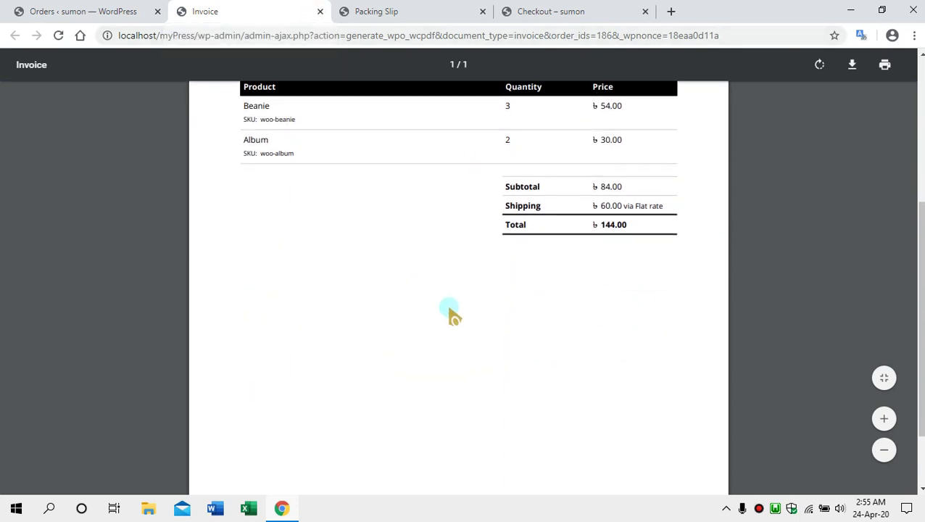
scroll(450, 311, "up", 3)
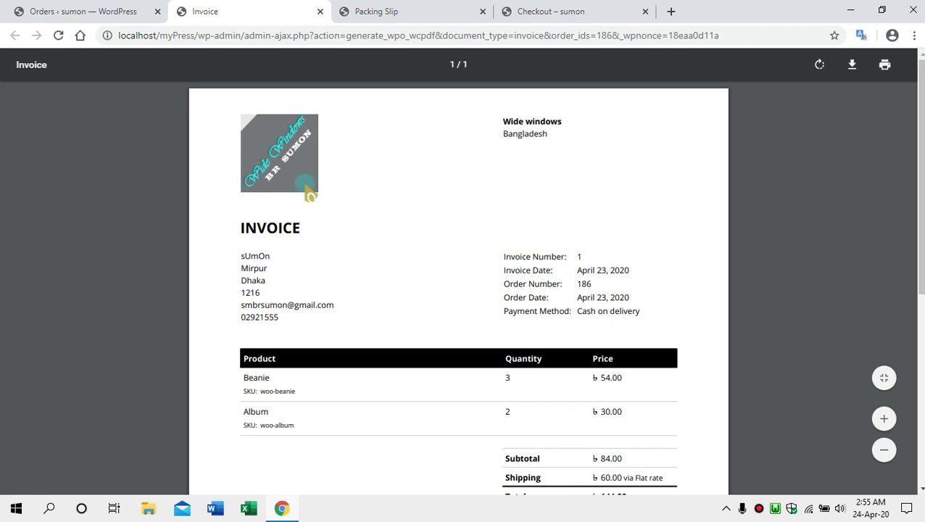
left_click(319, 12)
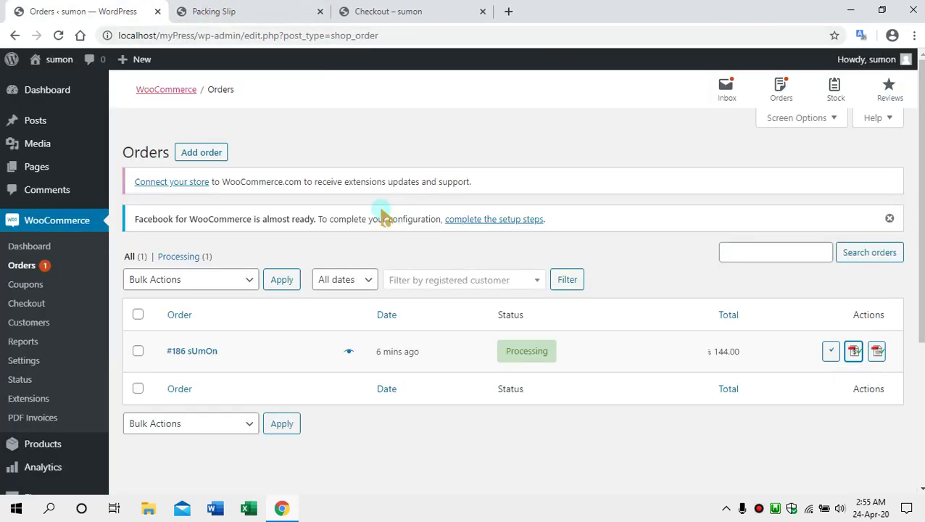
Open the order for editing and run the order action that emails the invoice / order details to the customer again
left_click(194, 353)
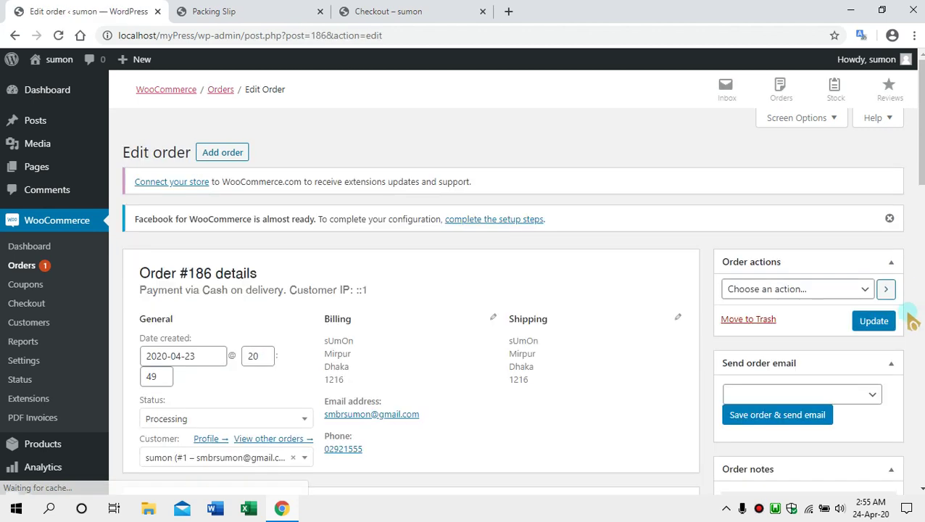
left_click(841, 289)
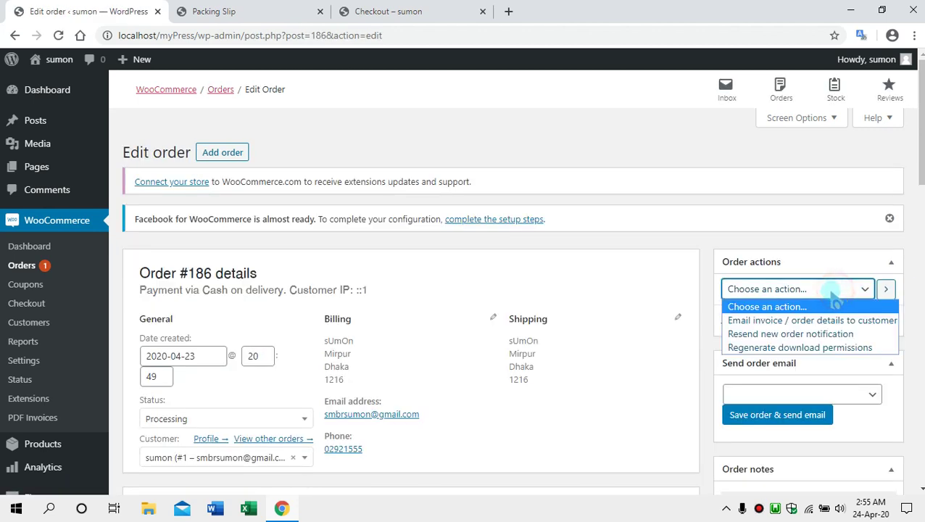
left_click(793, 321)
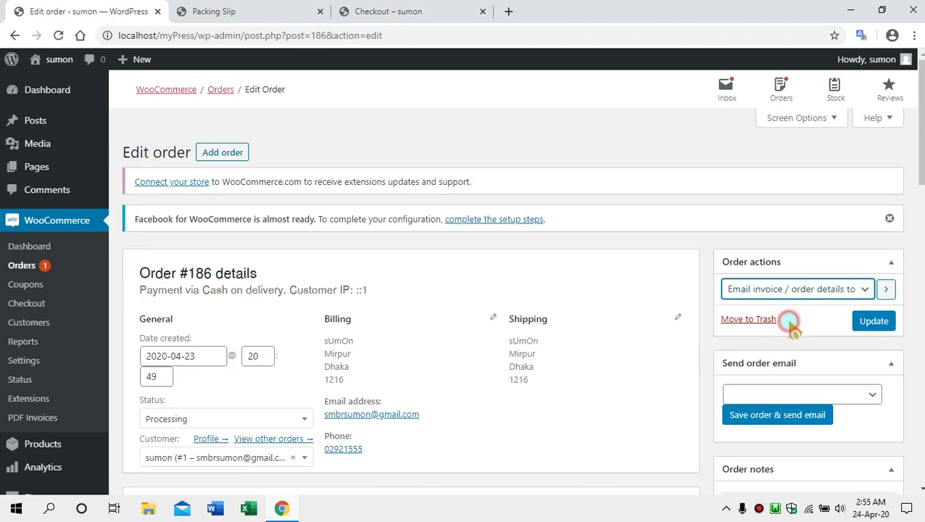
left_click(885, 290)
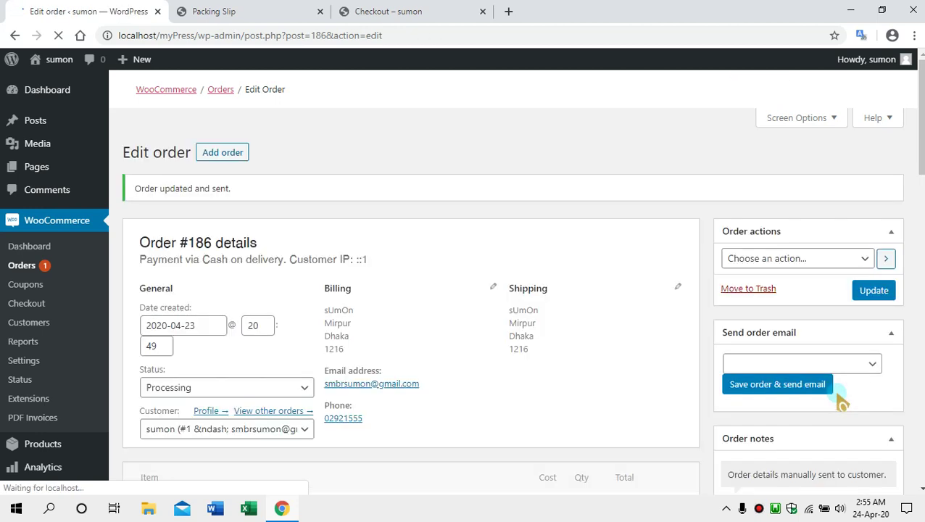
Check which order emails can be sent manually and review the order notes for the sent emails and status changes
left_click(849, 431)
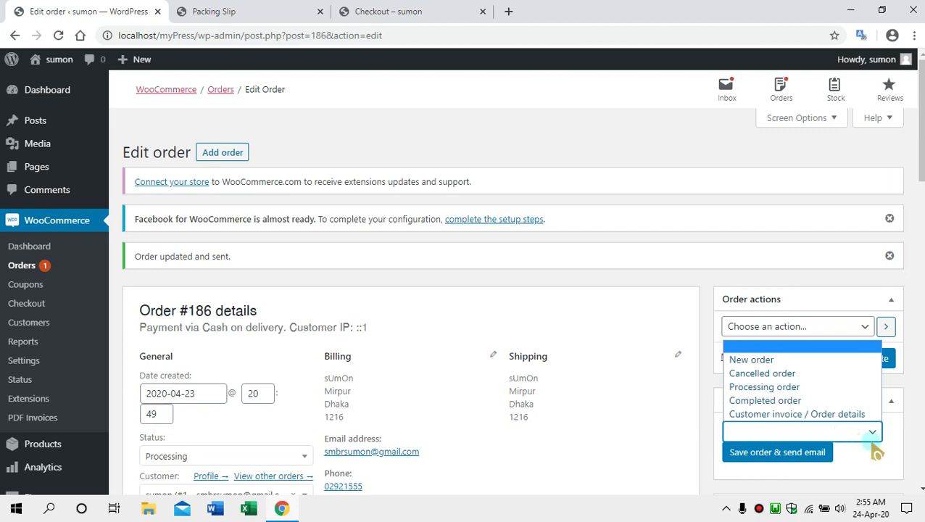
scroll(858, 438, "down", 3)
scroll(797, 381, "down", 2)
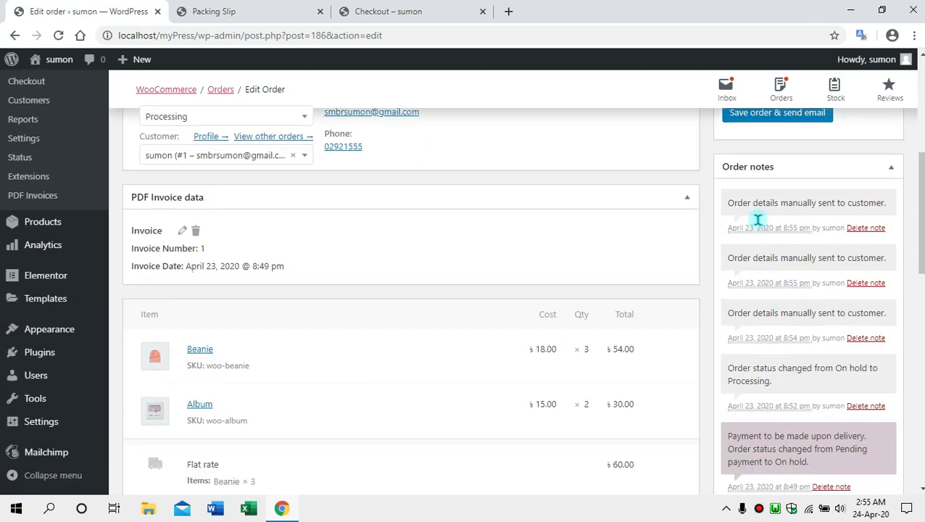
scroll(770, 176, "down", 1)
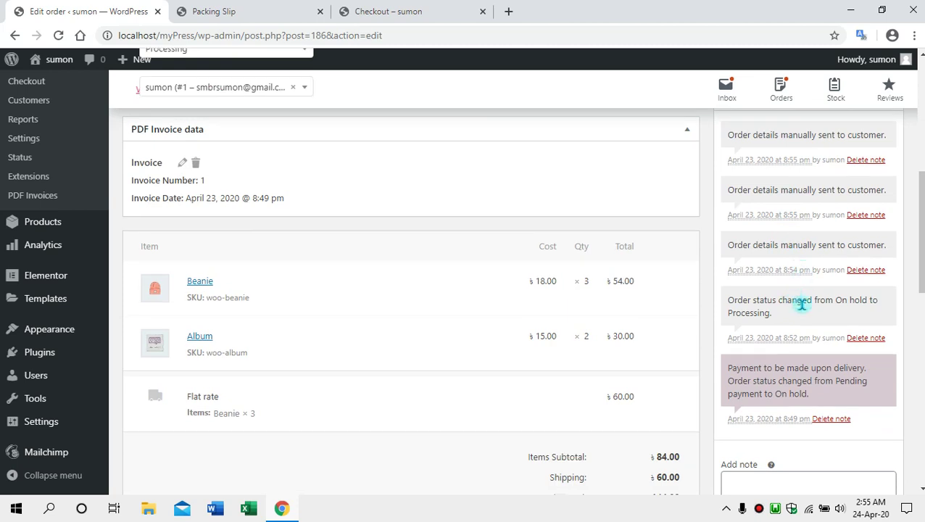
scroll(825, 336, "down", 3)
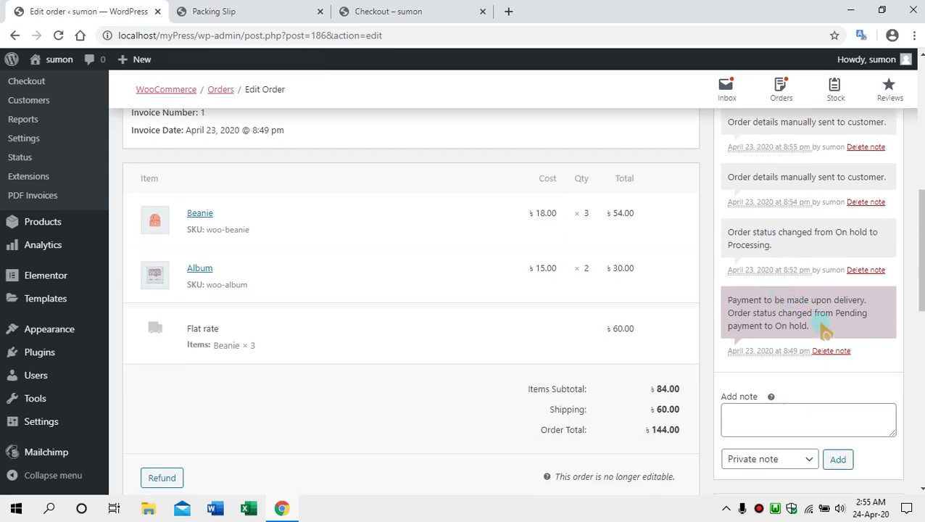
Open the PDF invoice from the order's edit page, review and close it, and return to the orders list
scroll(822, 324, "down", 2)
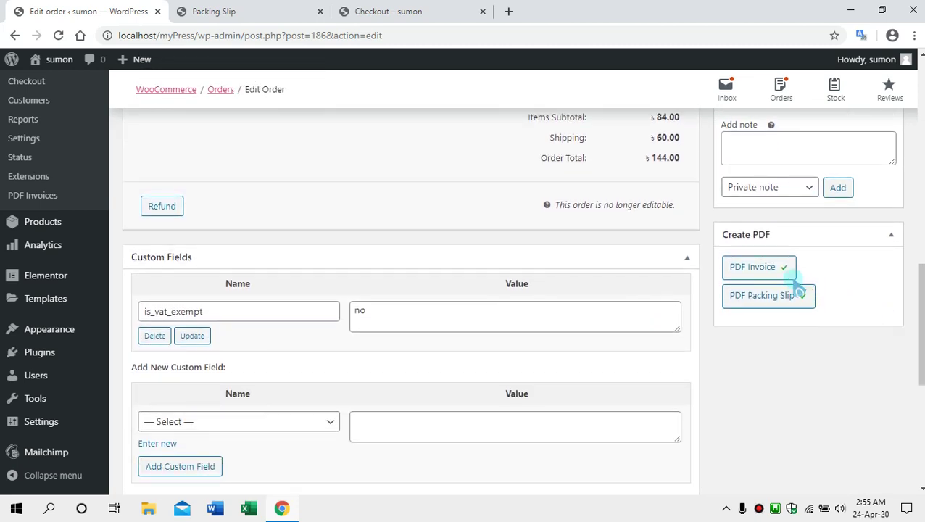
left_click(758, 268)
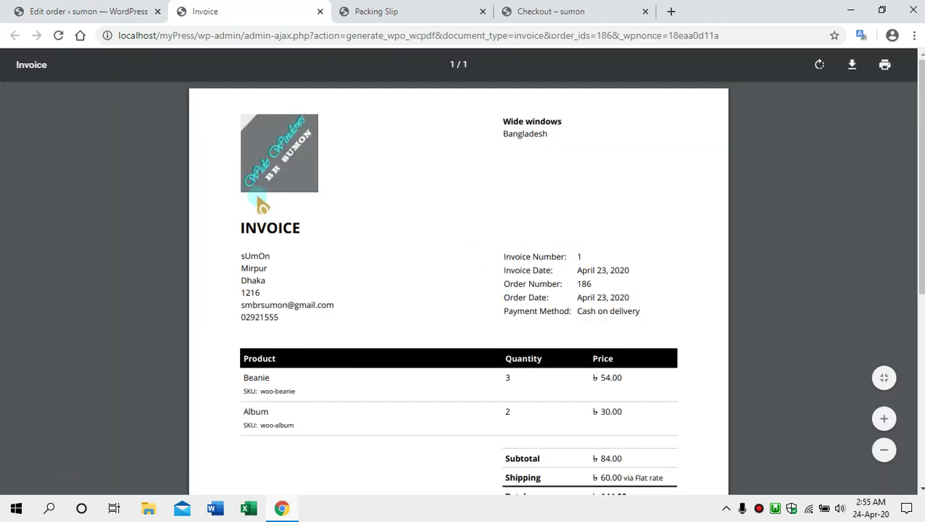
scroll(351, 214, "down", 3)
scroll(350, 218, "up", 3)
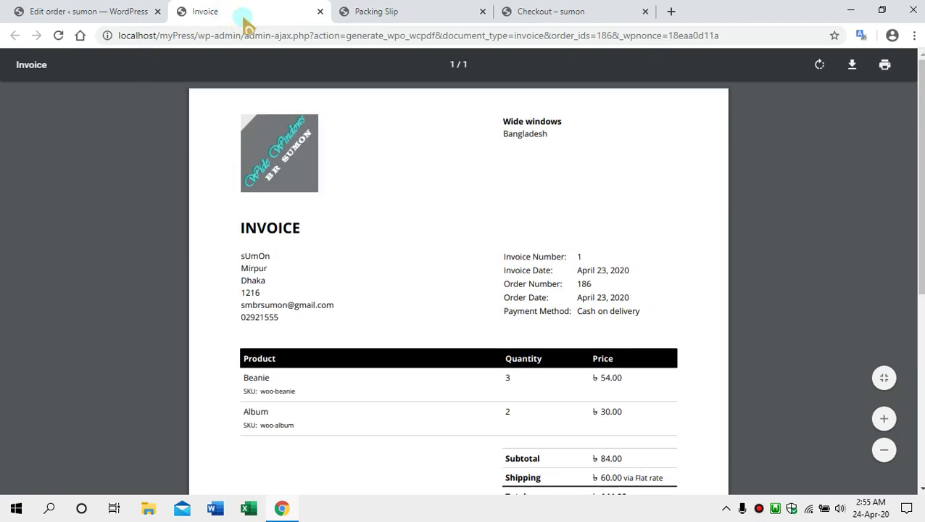
left_click(320, 12)
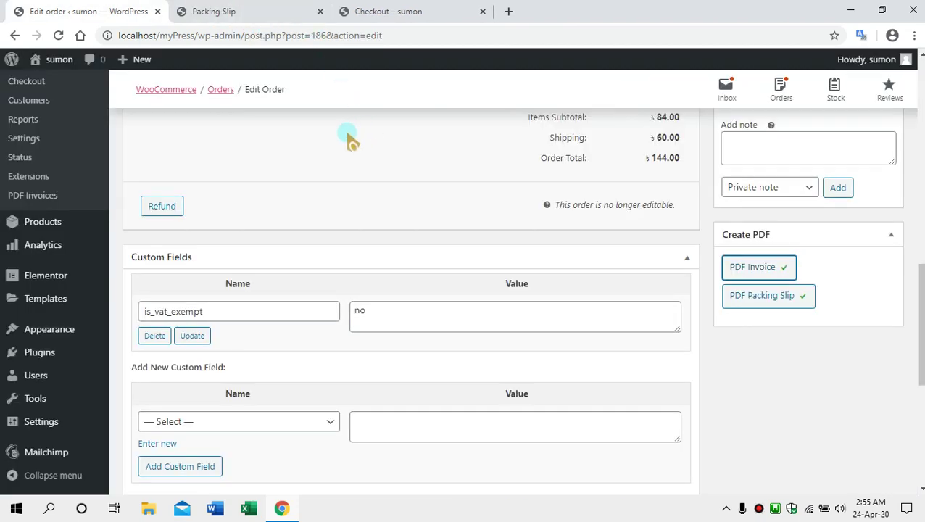
scroll(346, 136, "up", 5)
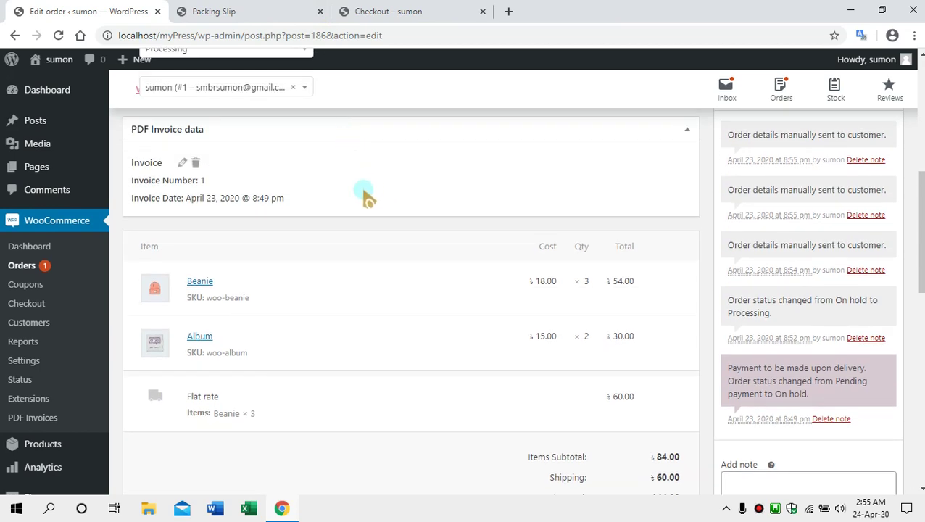
left_click(21, 267)
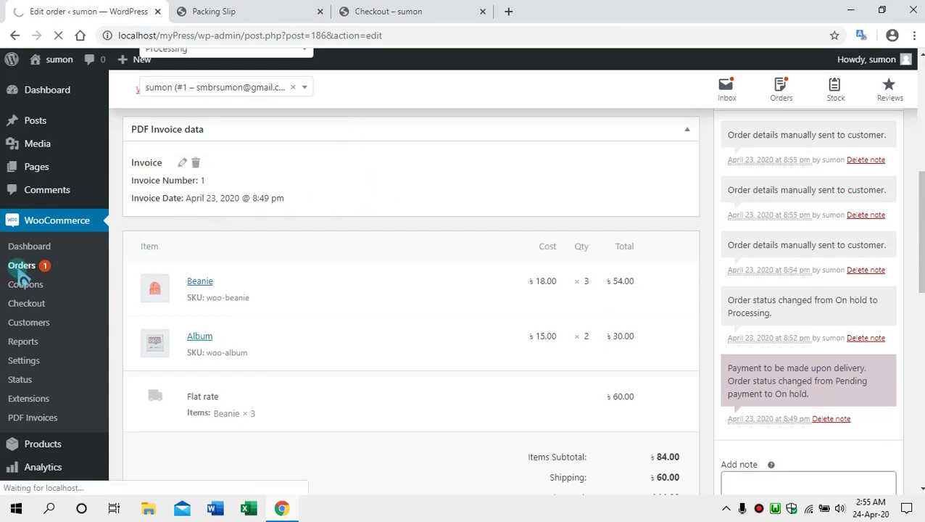